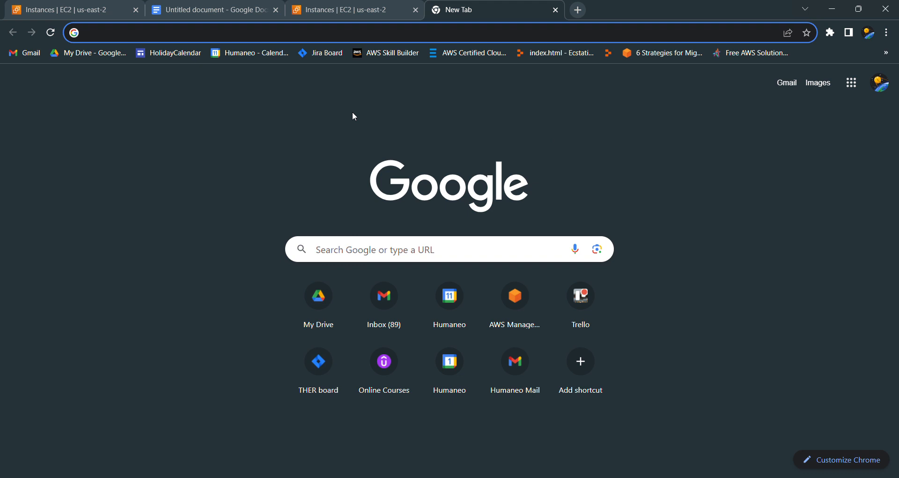
Step: Look over the running EC2 instances and the document listing the stress commands, returning to the instances list
left_click(370, 6)
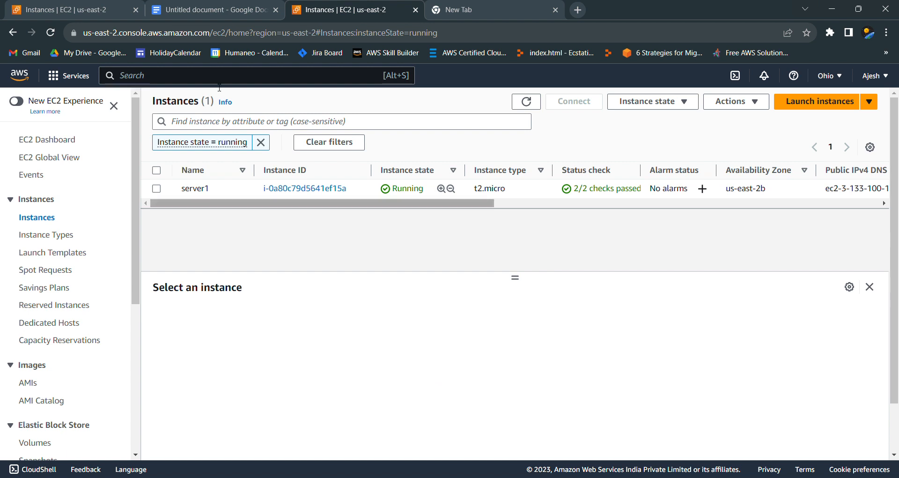
left_click(209, 10)
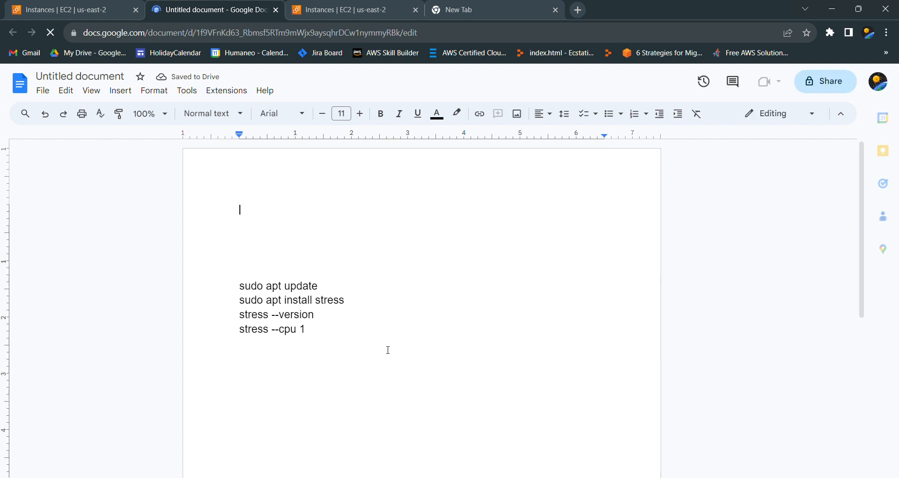
left_click(355, 5)
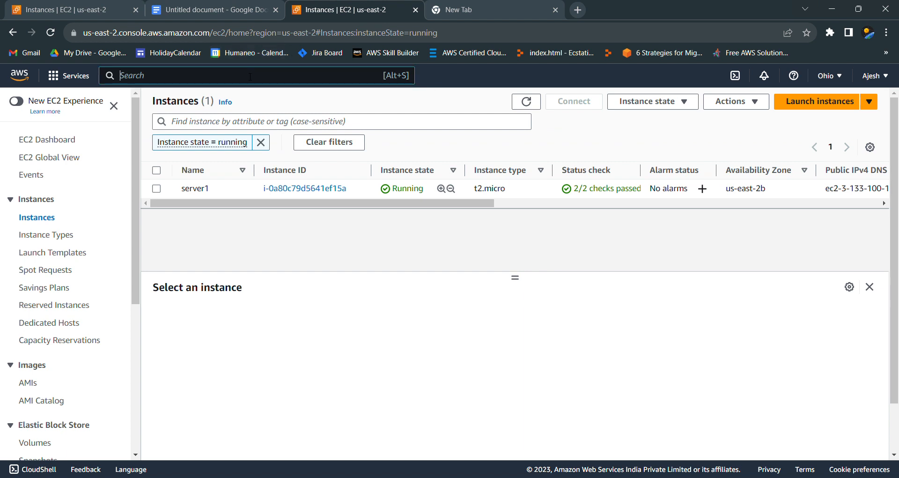
Step: Find the Simple Notification Service with the search term SNS and start creating a new subscription
type("SNS")
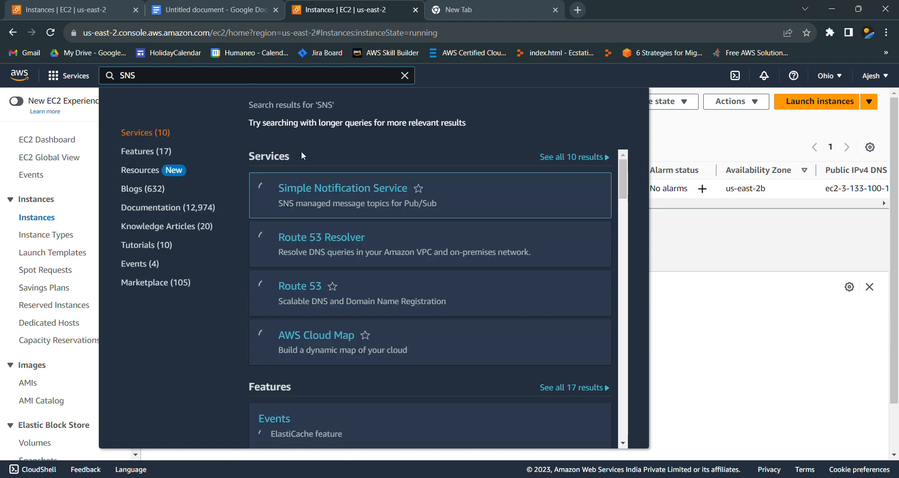
left_click(322, 190)
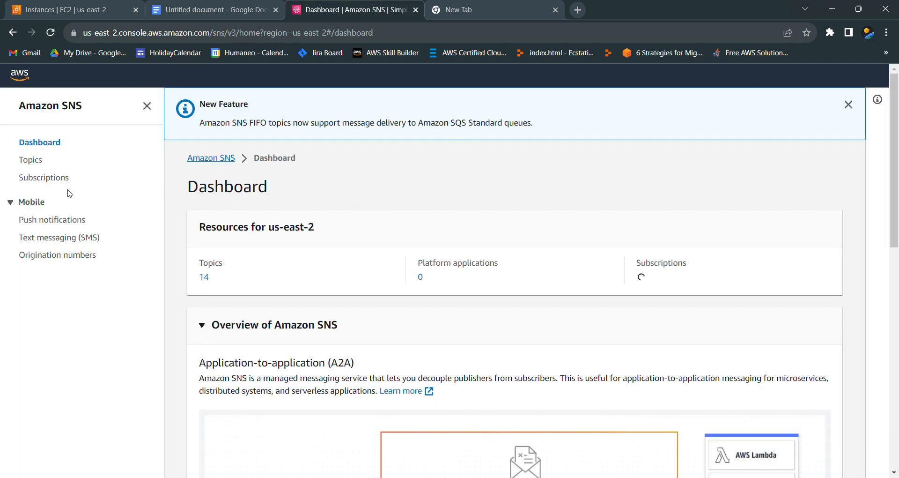
left_click(56, 180)
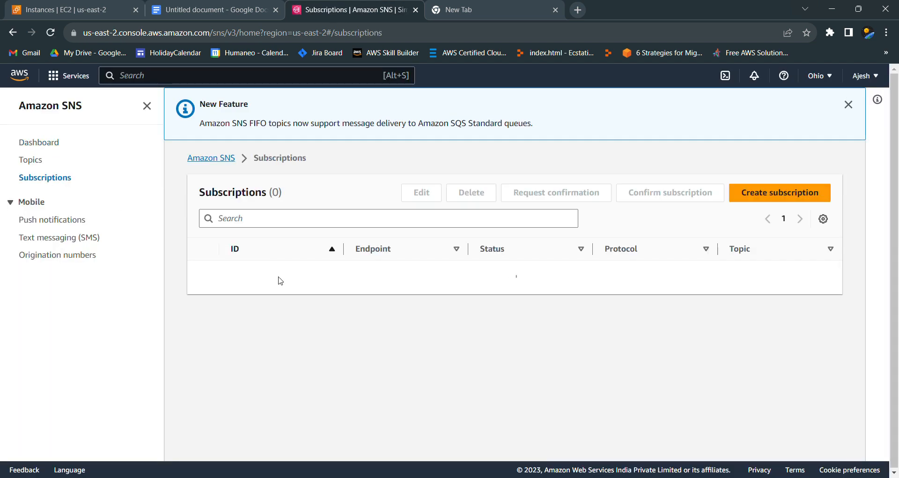
left_click(524, 302)
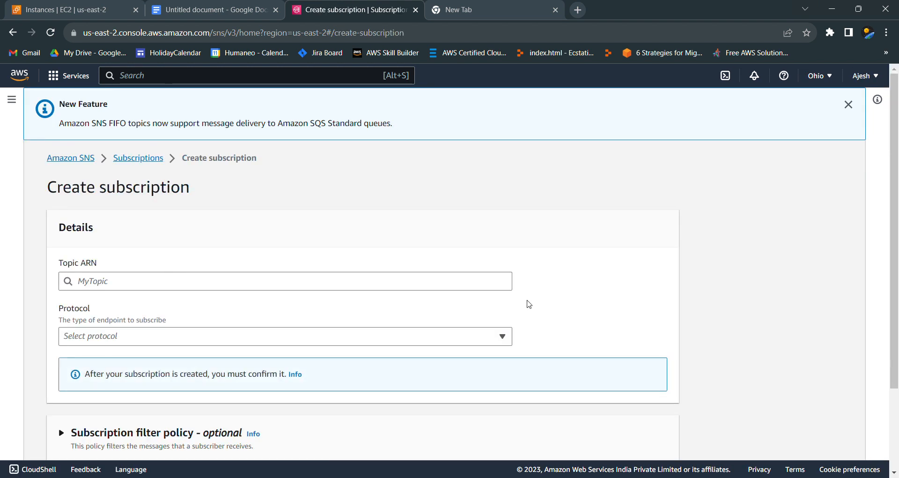
Step: Choose the CPUUtility topic for the subscription and set its protocol to Email
left_click(245, 281)
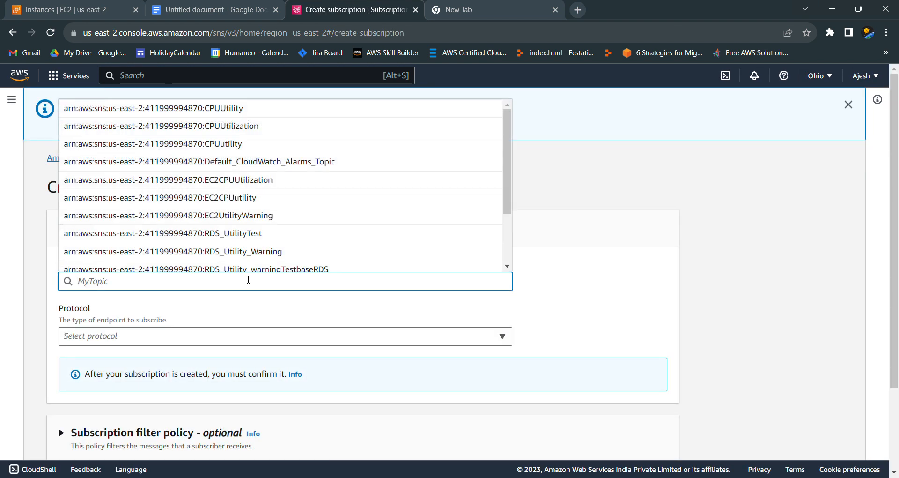
left_click(236, 109)
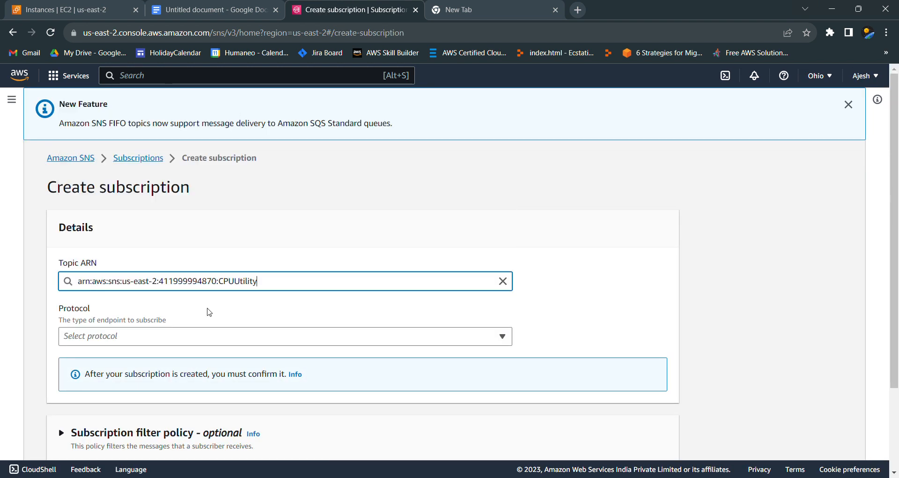
left_click(206, 337)
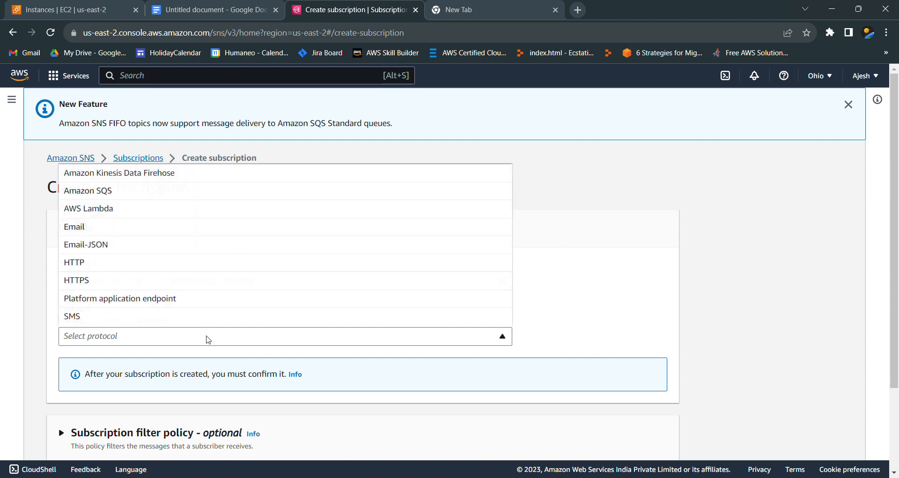
left_click(153, 232)
Step: Enter the recipient's e-mail address as the endpoint and create the subscription
scroll(602, 351, "down", 3)
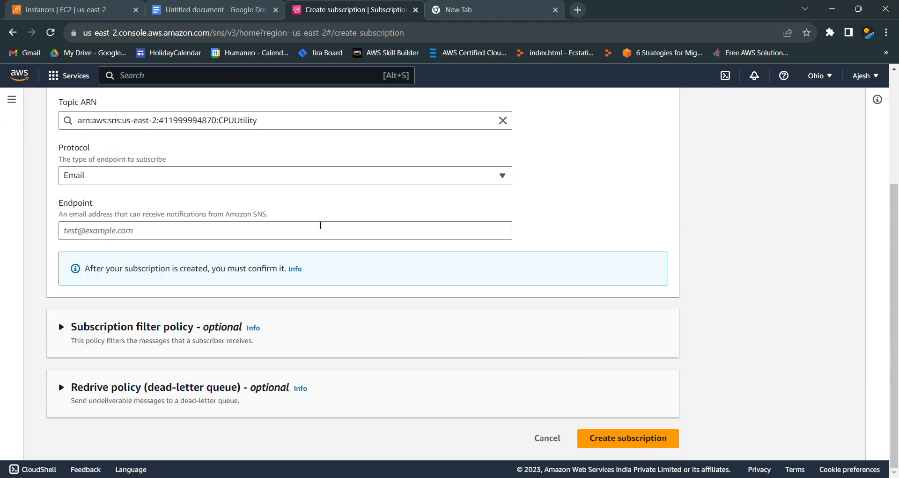
left_click(317, 229)
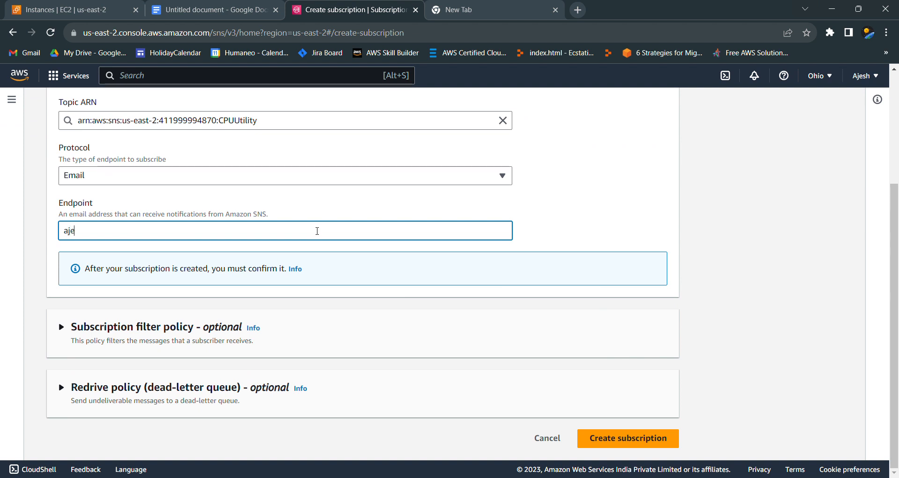
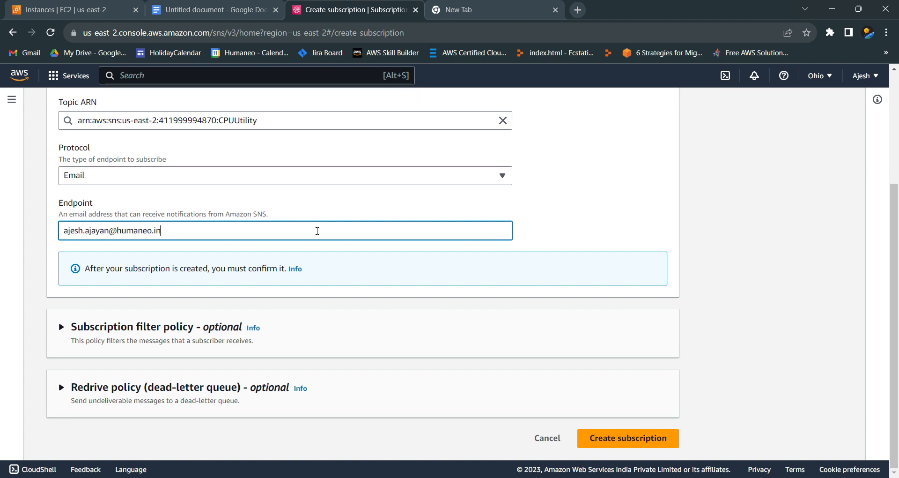
left_click(618, 437)
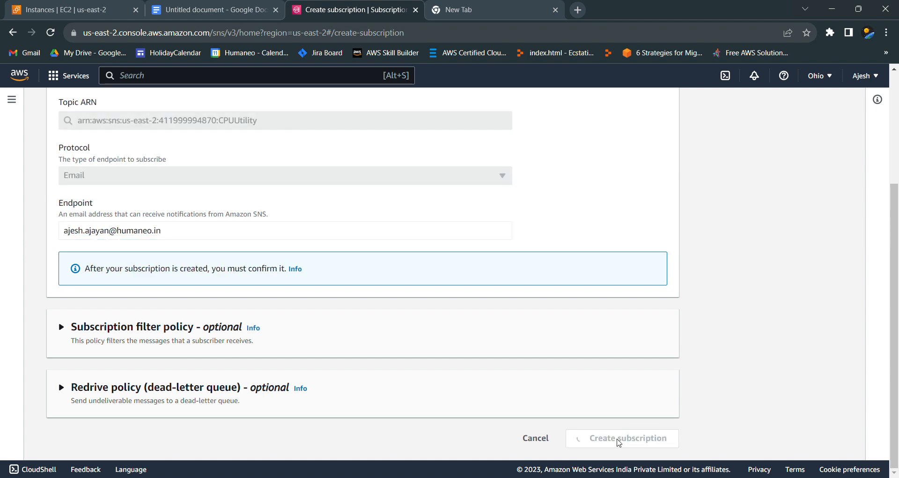
Step: Review the new subscription's details and check its confirmation status in the reloaded subscriptions list
scroll(616, 439, "down", 3)
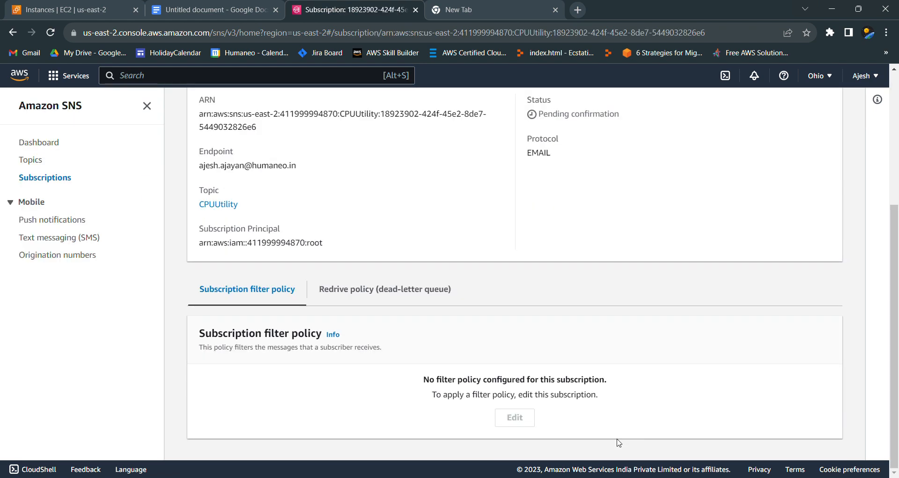
scroll(625, 368, "up", 5)
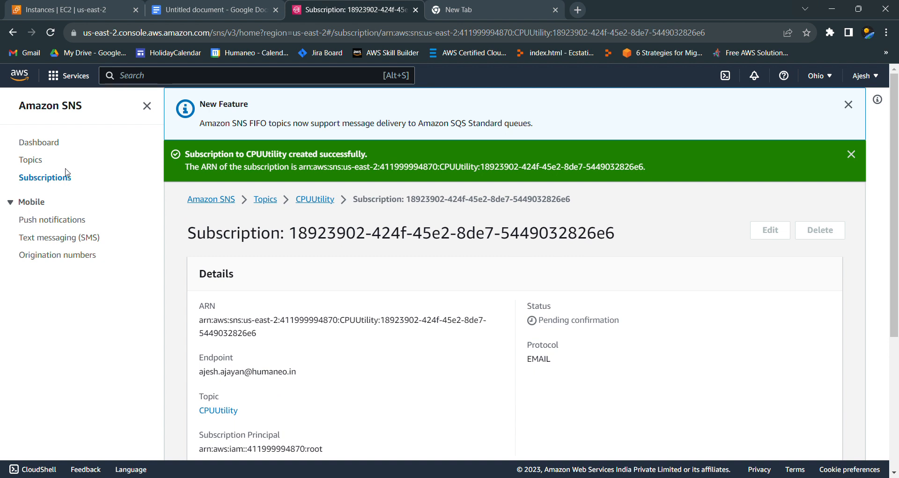
left_click(49, 179)
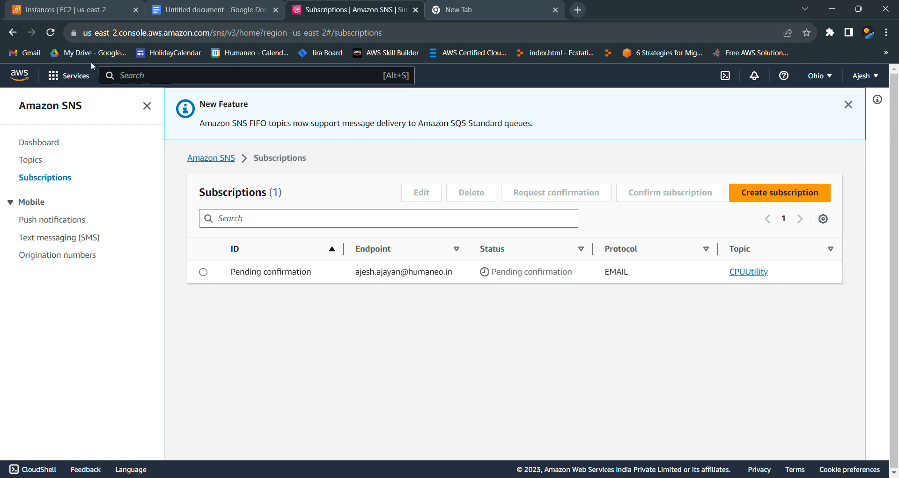
left_click(50, 33)
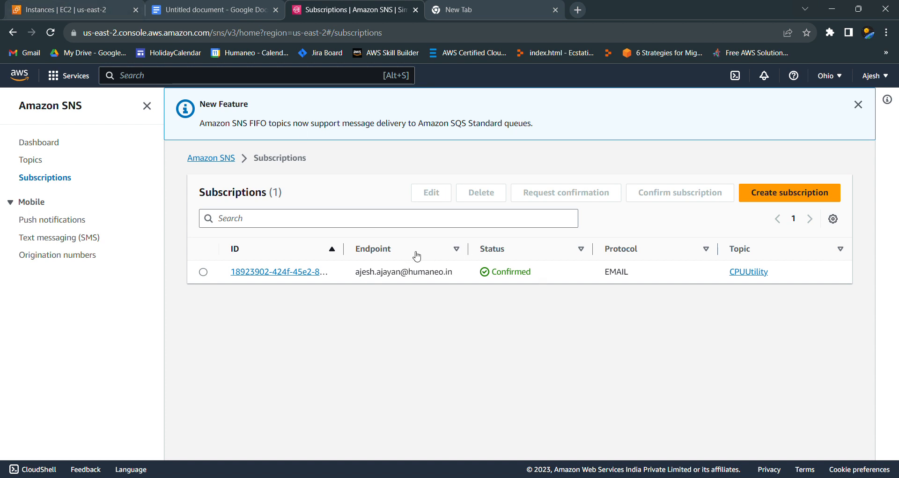
Step: Copy the instance ID of server1 from the EC2 instances list
left_click(85, 6)
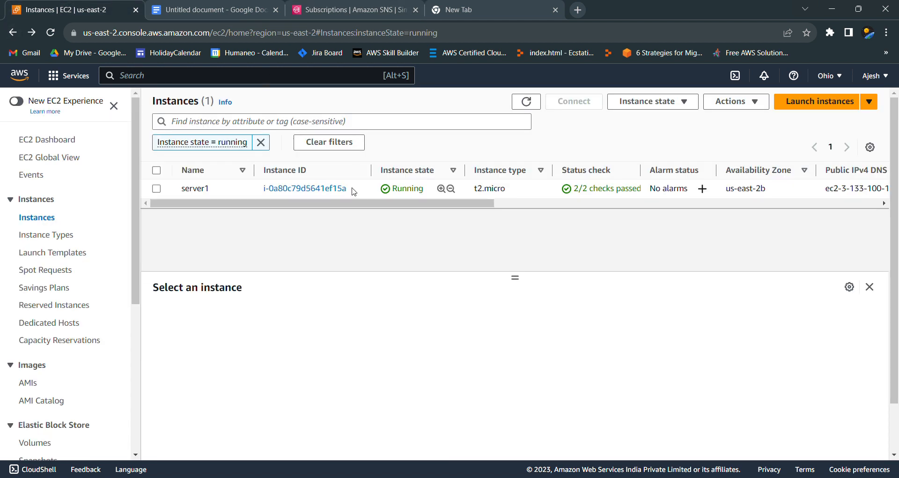
left_click_drag(352, 190, 263, 189)
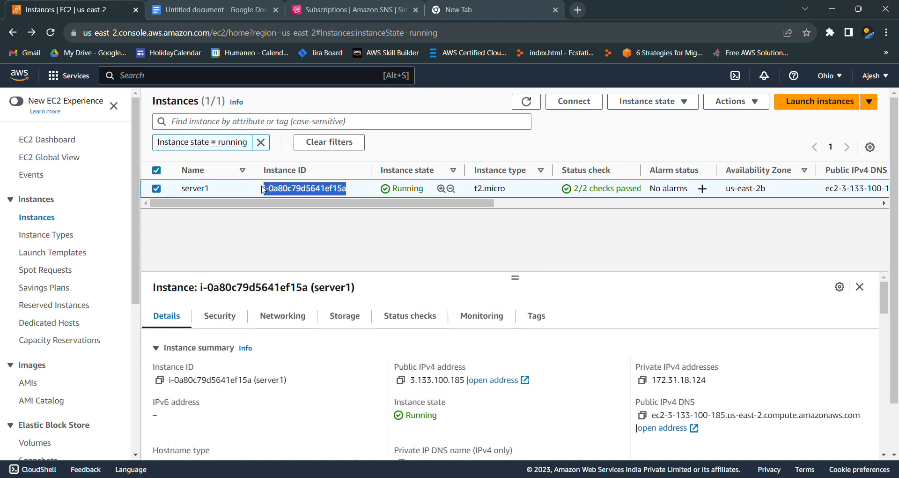
left_click(156, 189)
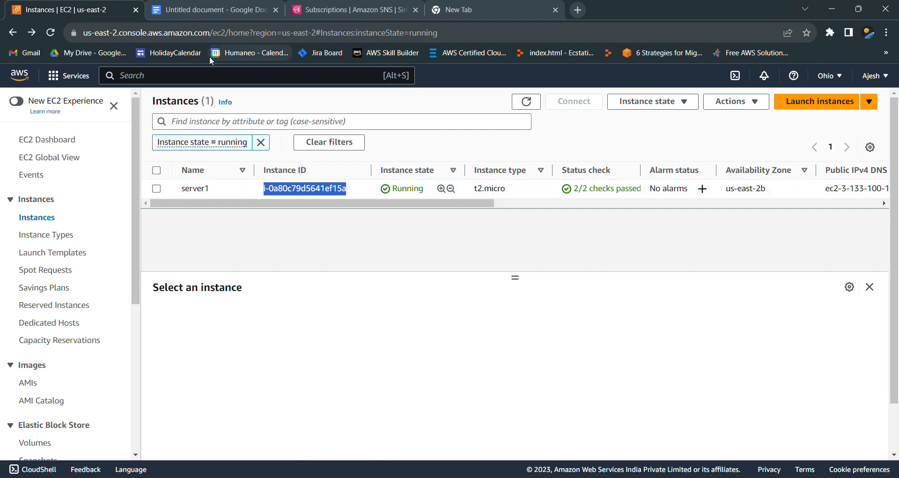
Step: Open the list of all alarms in CloudWatch and start creating a new alarm
left_click(228, 79)
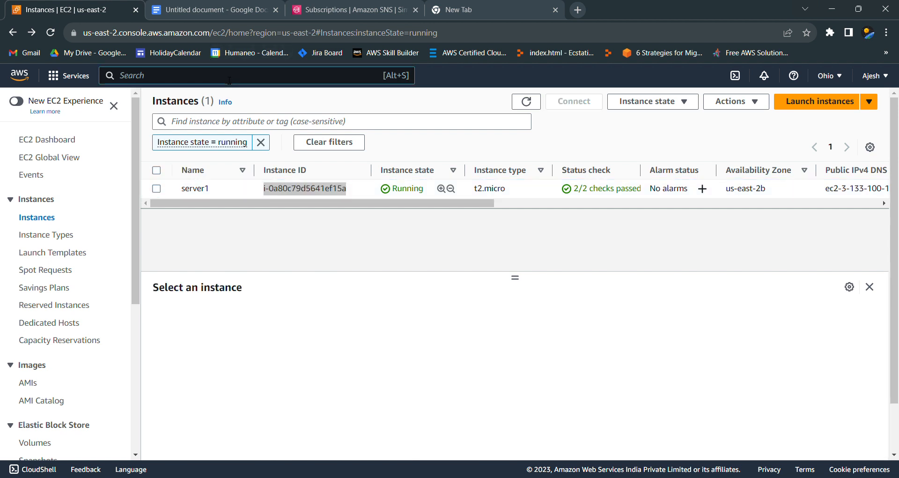
type("Cloudwa")
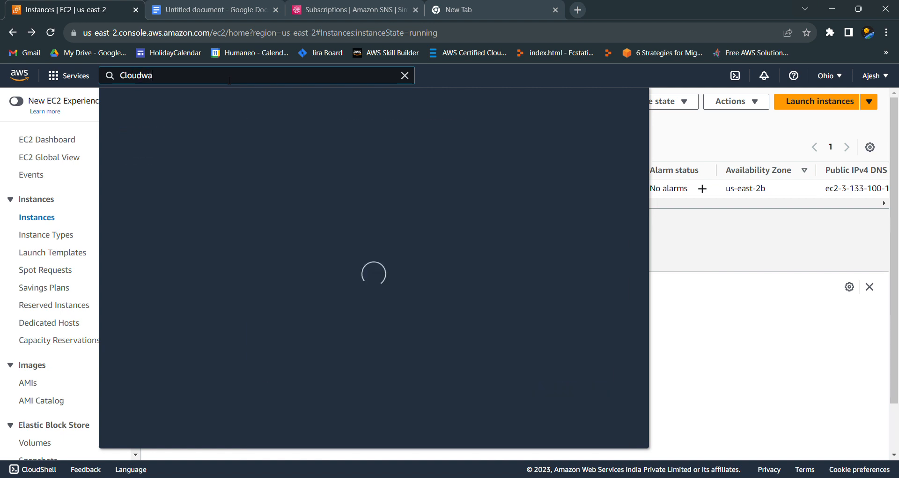
type("tch")
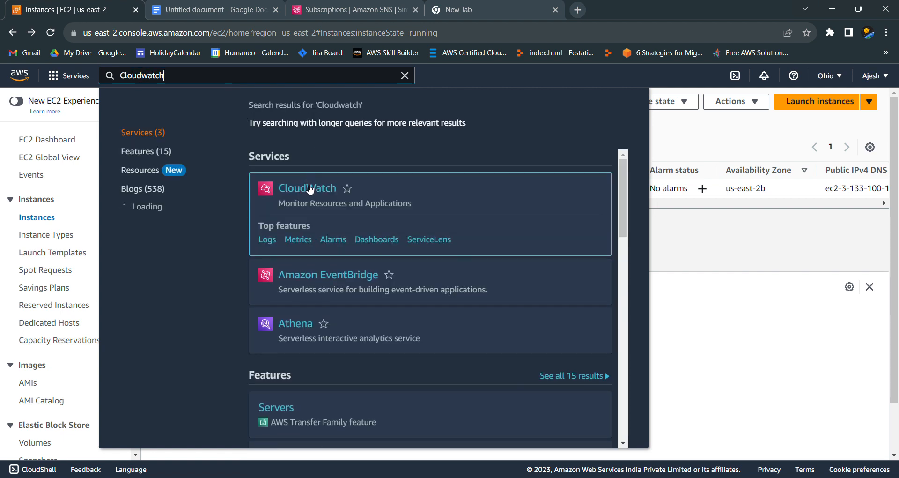
left_click(309, 188)
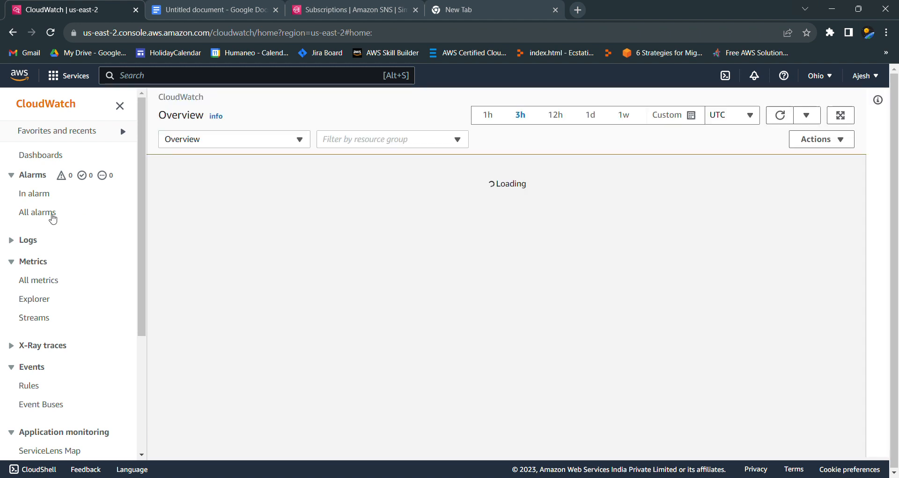
left_click(50, 215)
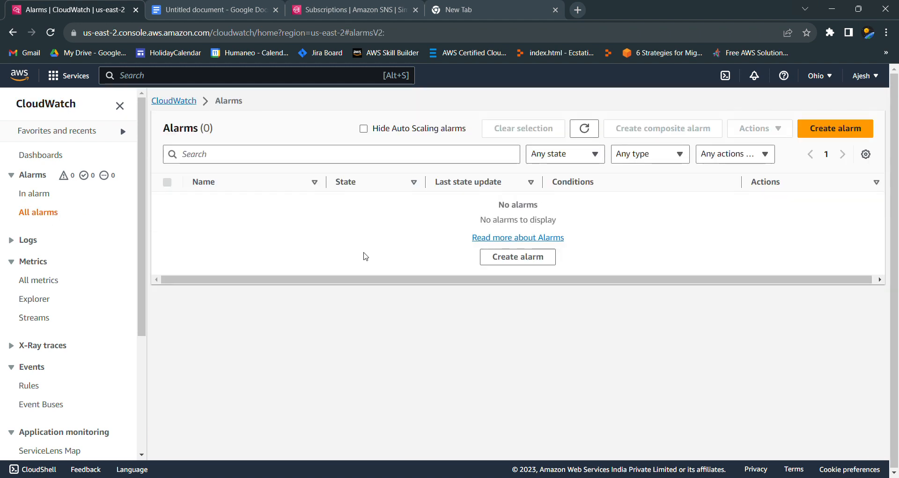
left_click(837, 128)
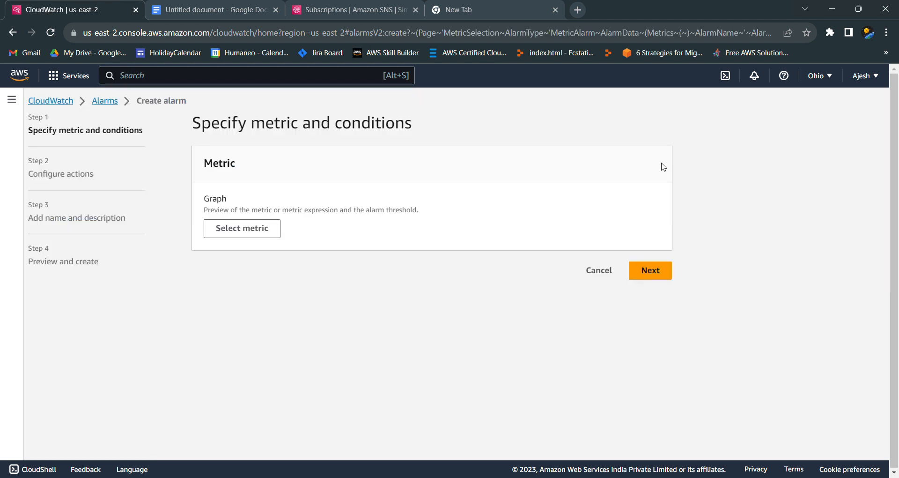
Step: Start selecting a metric for the alarm and browse to the EC2 Per-Instance Metrics
left_click(243, 228)
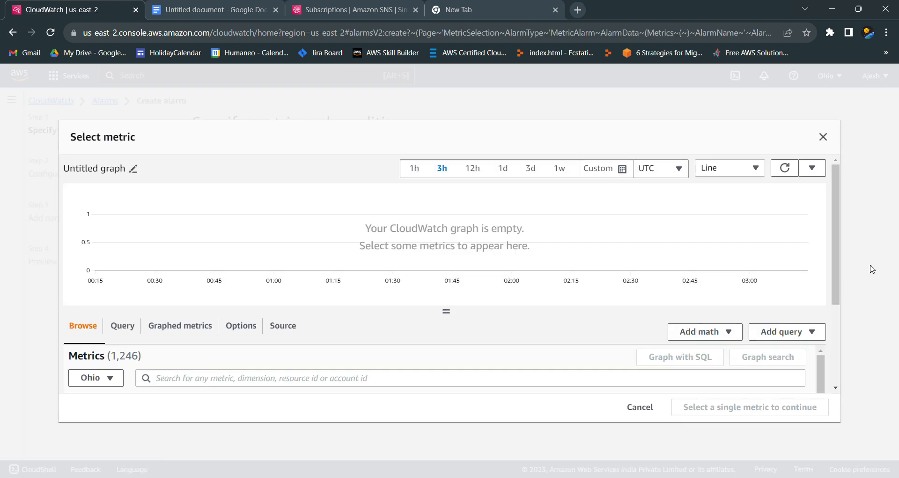
scroll(608, 255, "down", 3)
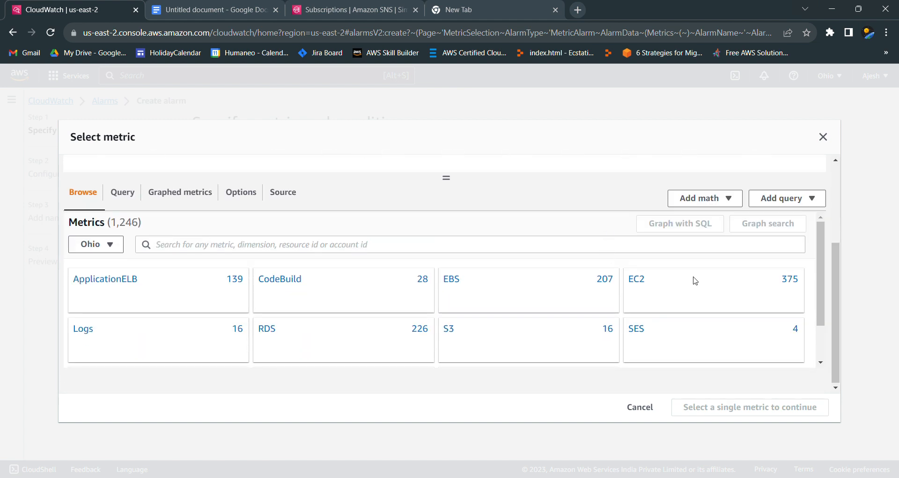
left_click(695, 280)
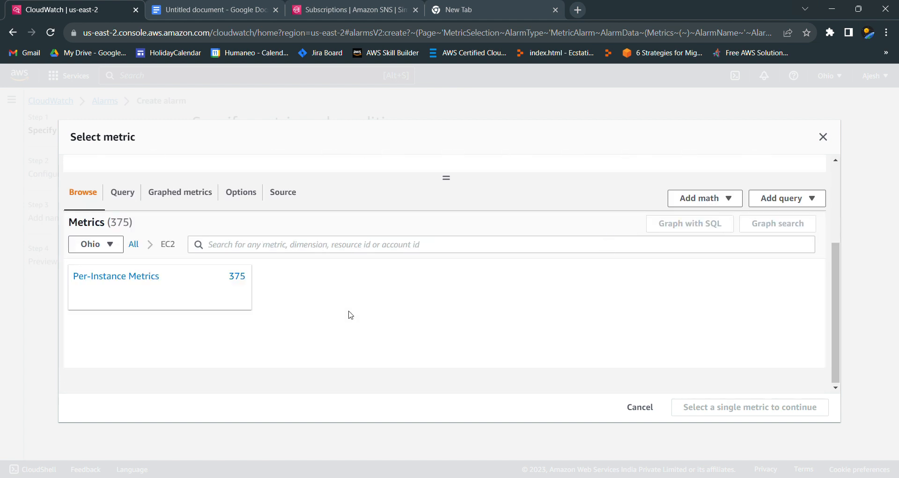
left_click(138, 298)
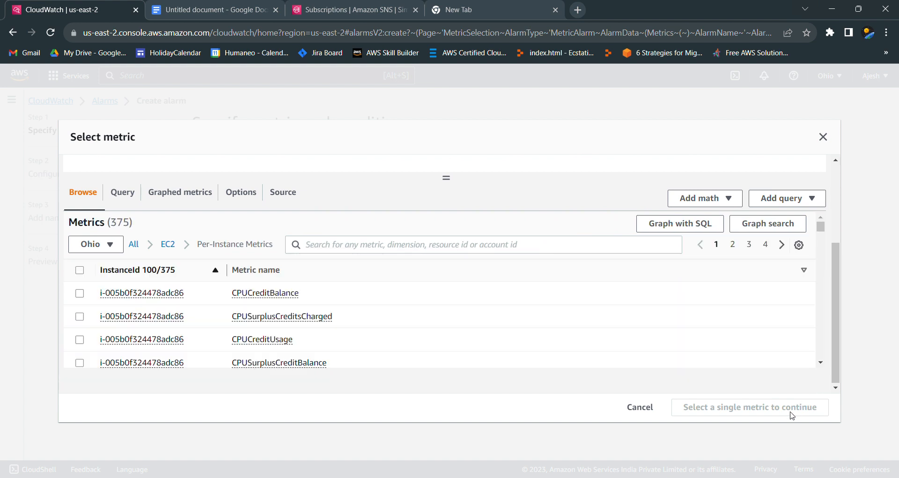
Step: Filter the EC2 per-instance metrics by the copied instance ID of server1
left_click(407, 246)
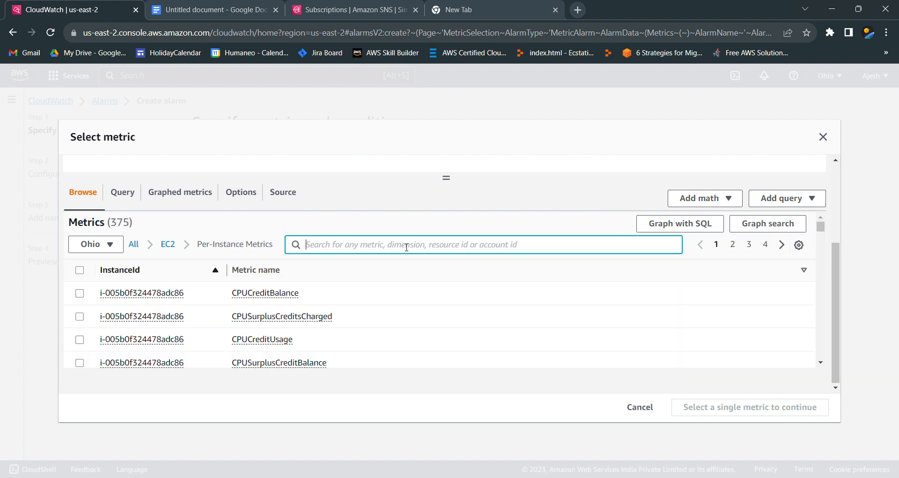
type("i-0a80c79d5641ef15a")
key("Return")
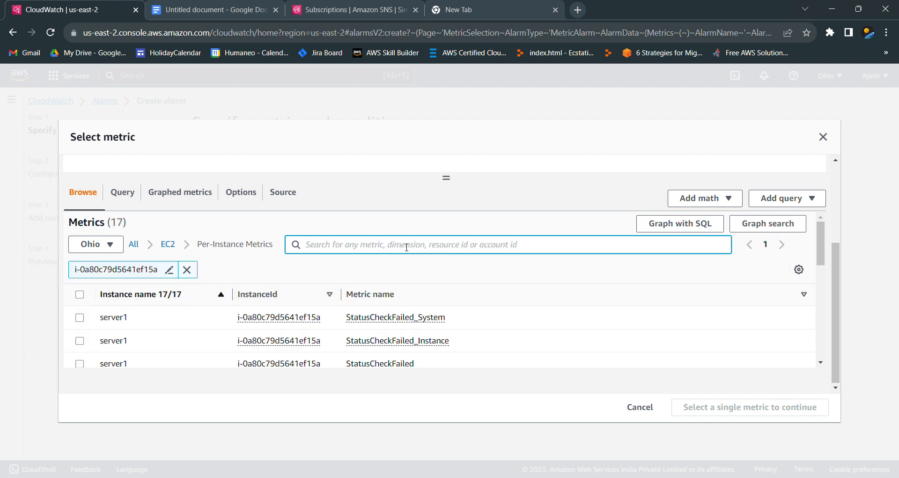
Step: Select the CPUUtilization metric of server1 and confirm it as the alarm's metric
scroll(366, 350, "down", 2)
scroll(366, 351, "down", 3)
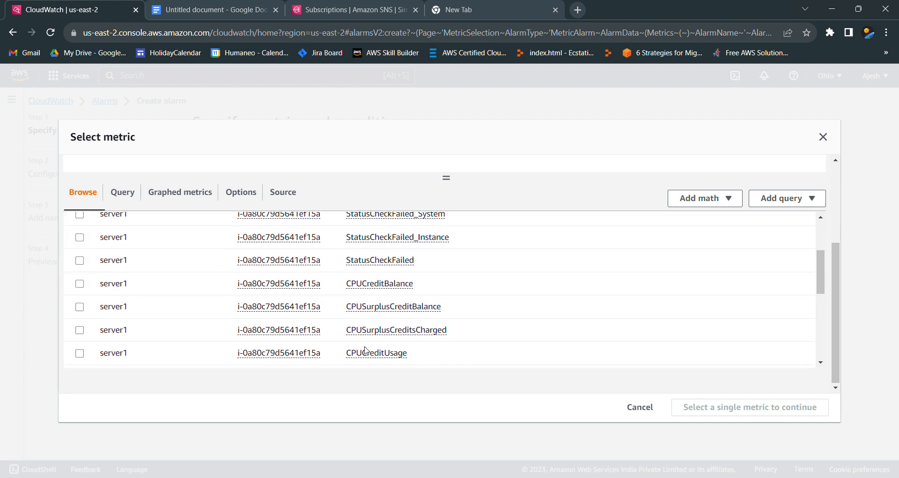
scroll(366, 350, "up", 2)
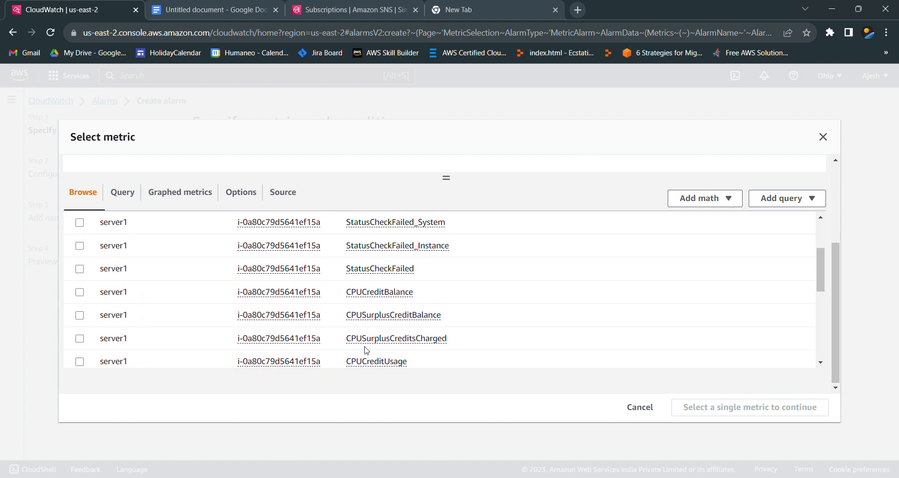
scroll(366, 350, "up", 2)
scroll(367, 351, "down", 5)
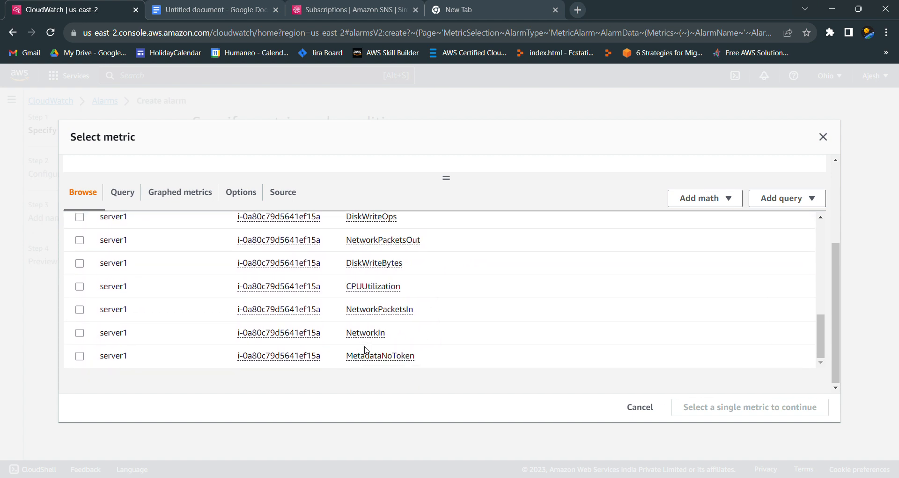
scroll(366, 350, "up", 1)
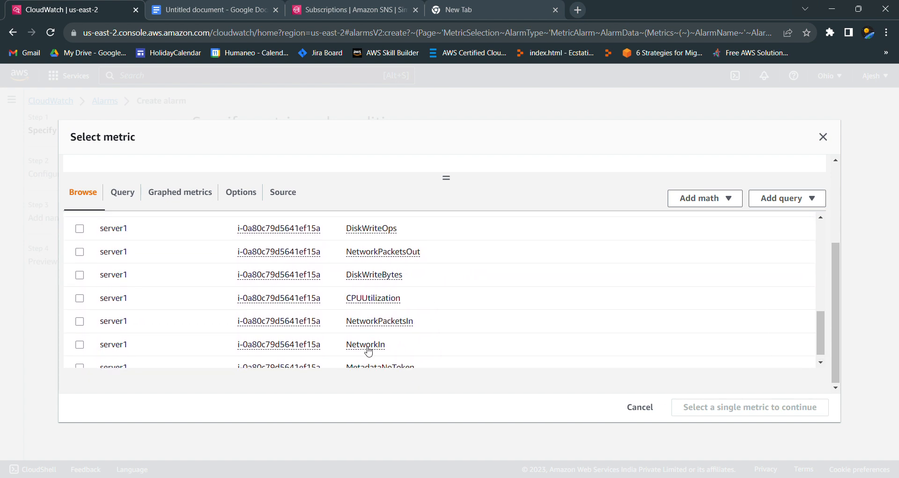
left_click(79, 298)
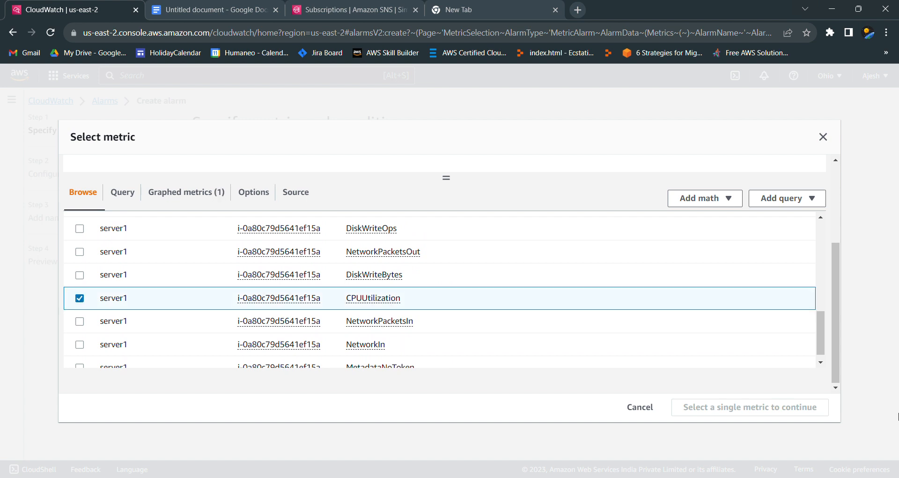
left_click(798, 415)
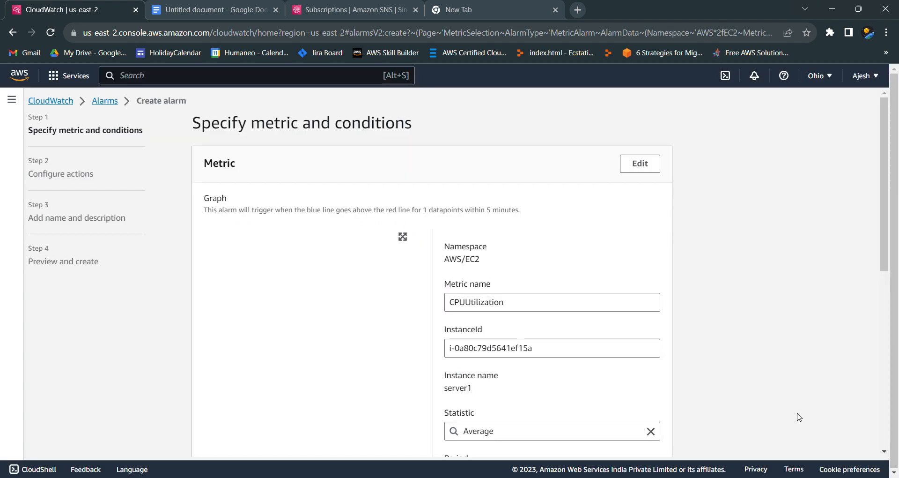
Step: Set the alarm condition to Greater/Equal with a static threshold of 50 and continue to the action settings
scroll(764, 294, "down", 7)
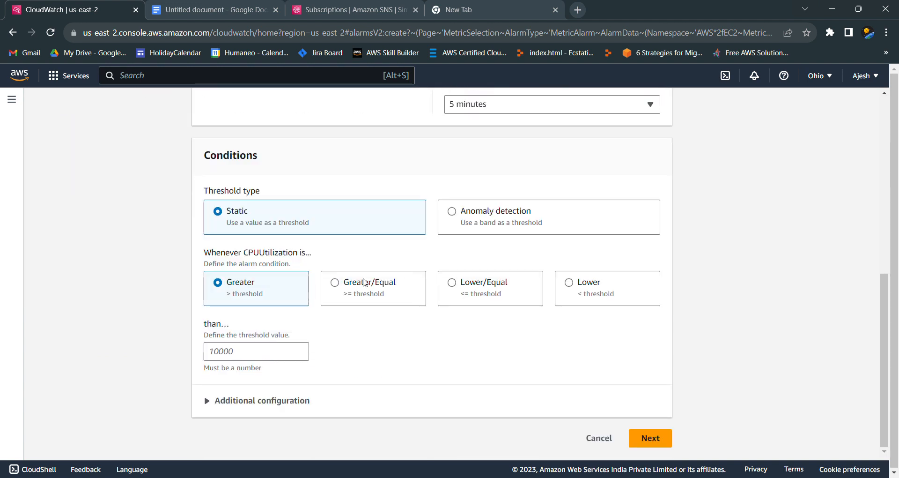
left_click(364, 281)
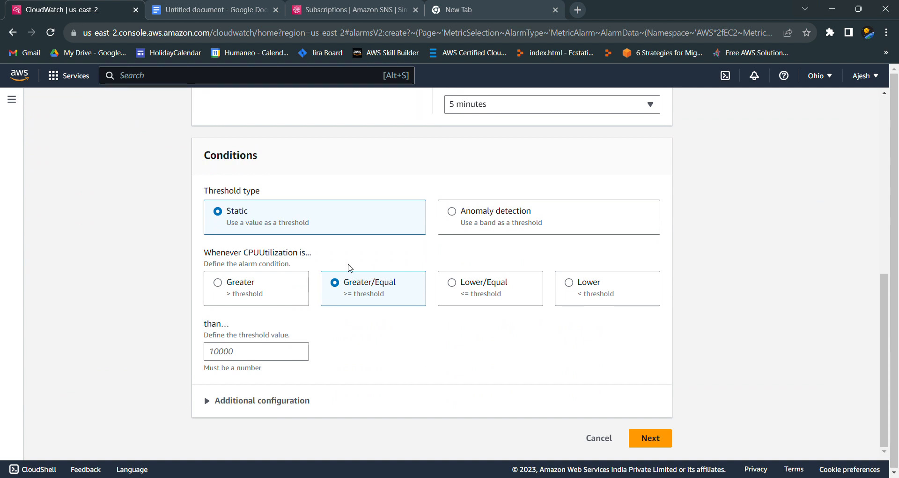
left_click(256, 355)
type("50")
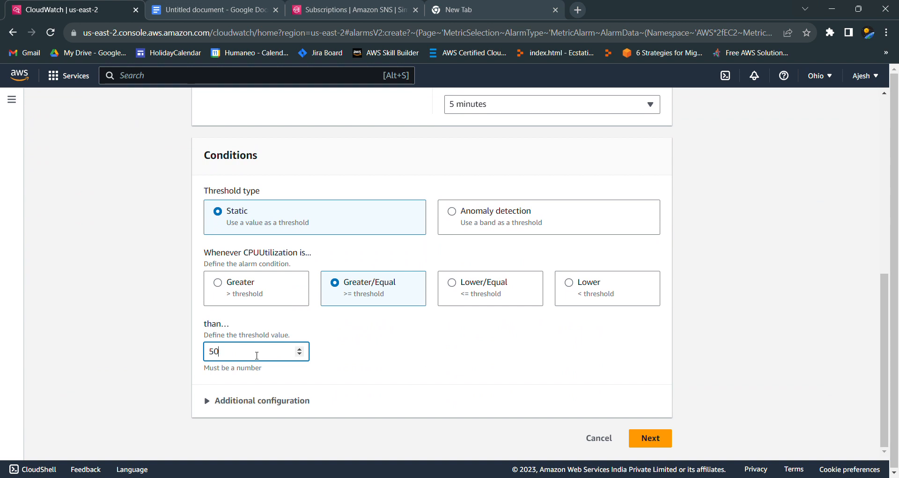
left_click(640, 439)
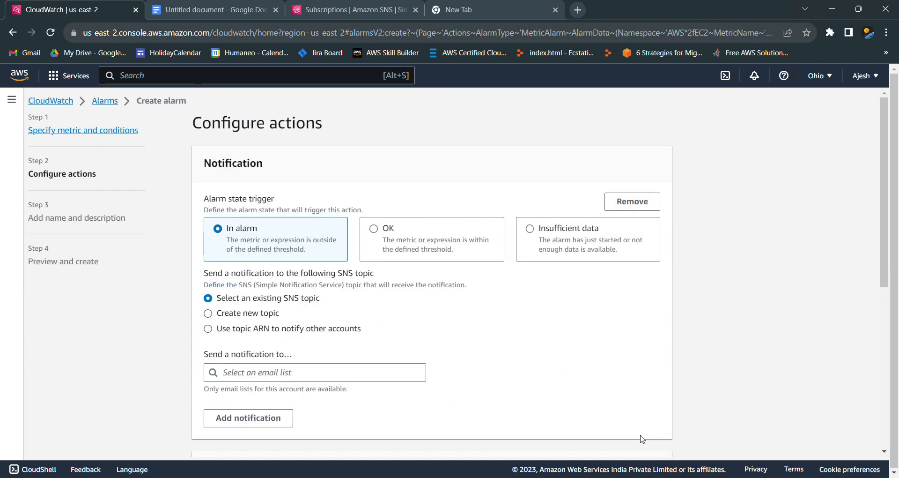
Step: Choose the existing SNS topic EC2CPUUtilization for the in-alarm notification and check its email endpoints
left_click(311, 380)
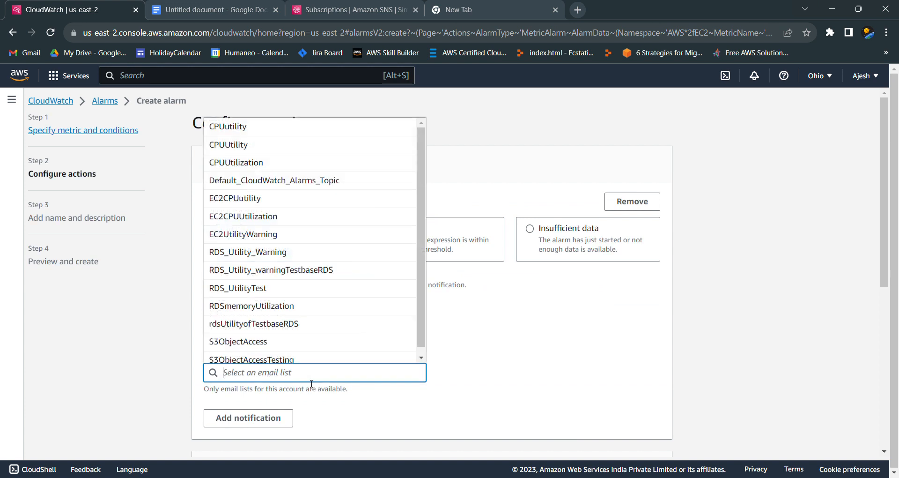
left_click(306, 219)
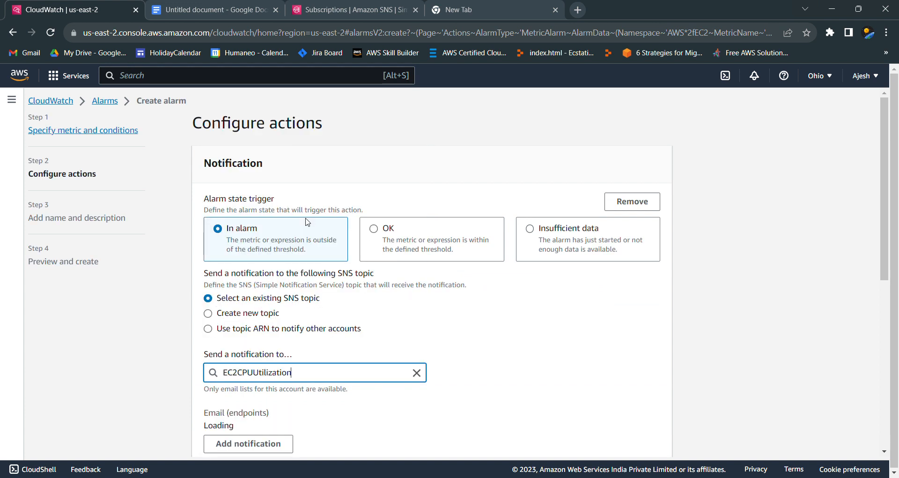
scroll(534, 361, "down", 3)
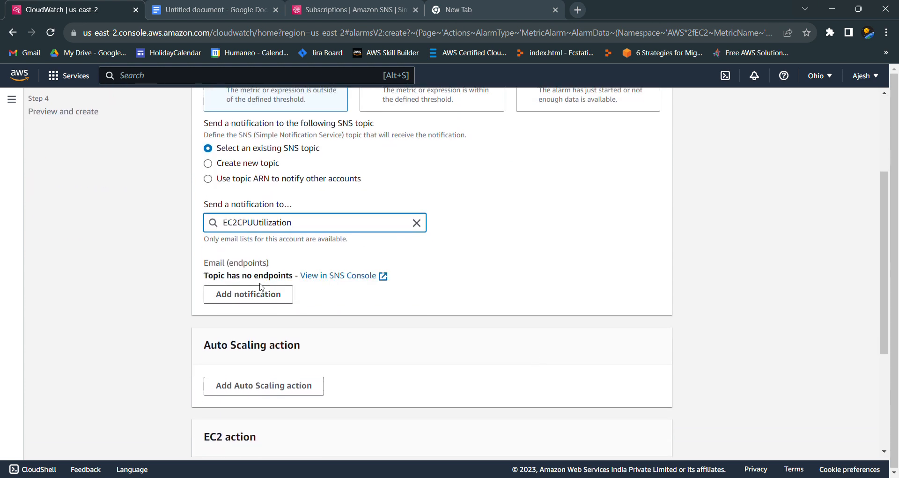
scroll(274, 241, "up", 3)
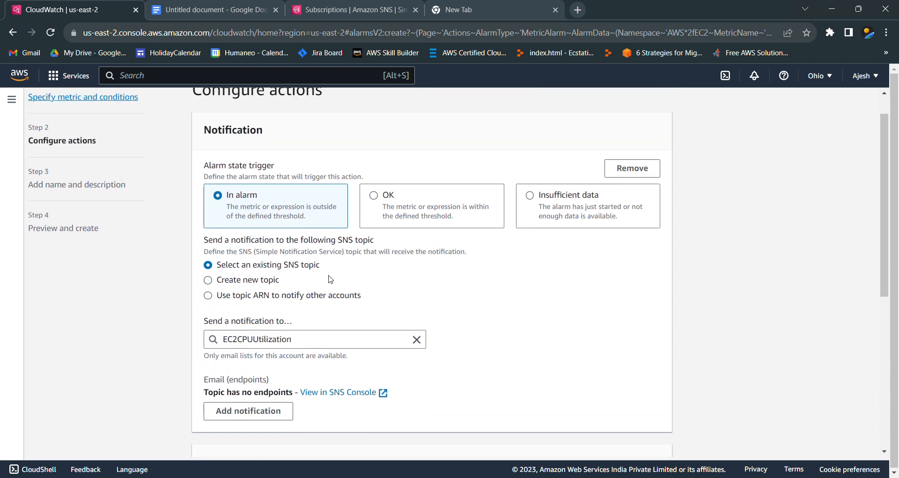
scroll(330, 279, "down", 1)
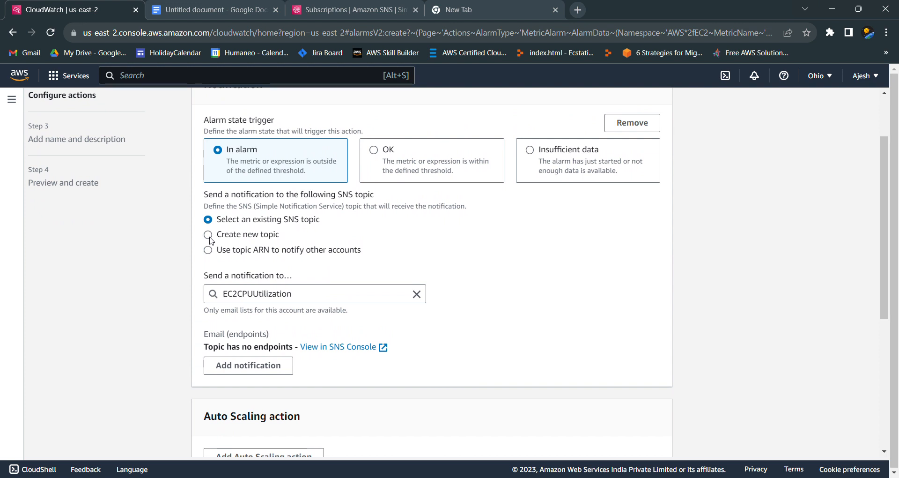
Step: Reload the alarm's action settings and pick the second EC2CPUUtilization entry as the notification topic
left_click(49, 34)
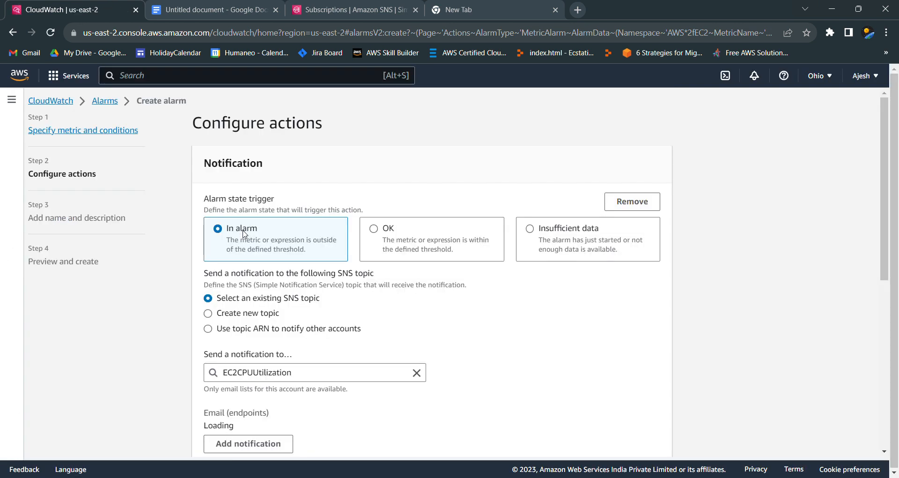
scroll(429, 335, "down", 7)
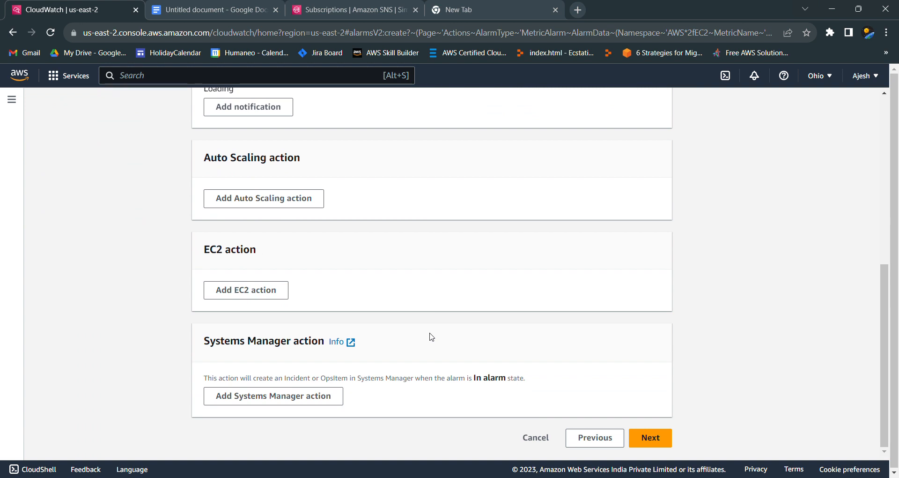
scroll(431, 336, "up", 5)
scroll(429, 336, "up", 1)
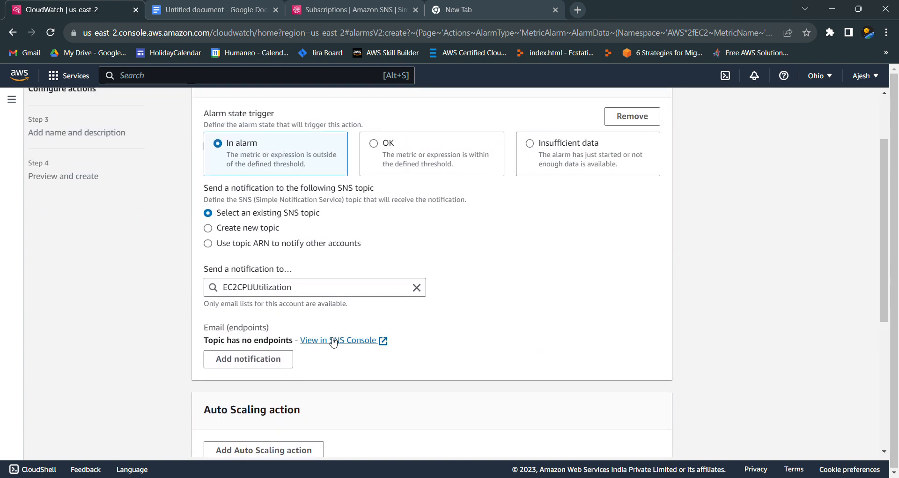
left_click(372, 292)
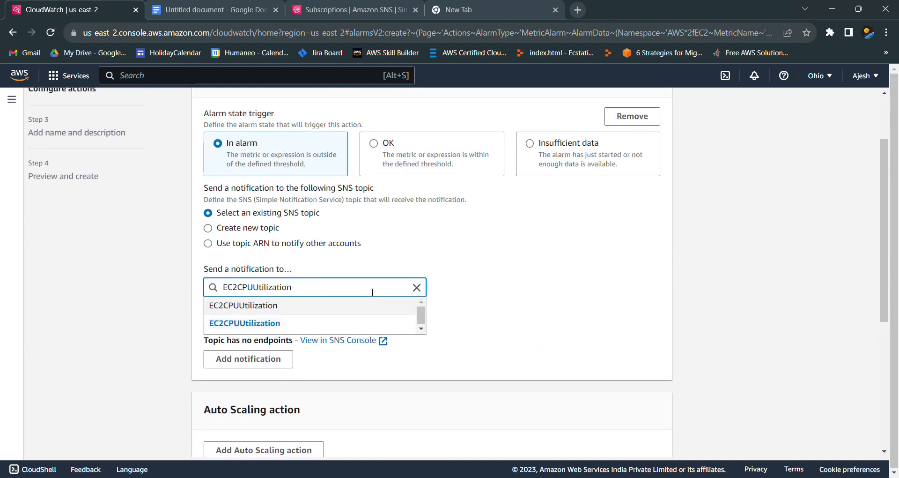
left_click(360, 326)
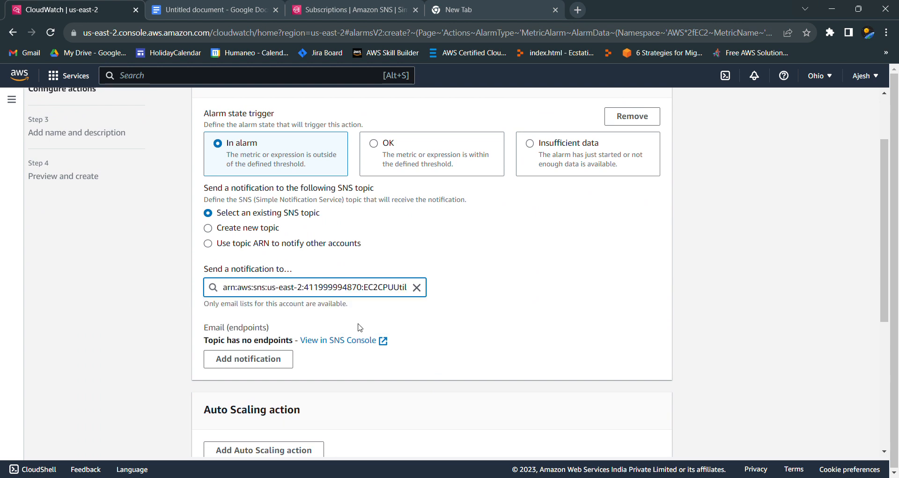
Step: Open the EC2CPUUtilization topic in the SNS console and start creating a subscription for it
left_click(344, 345)
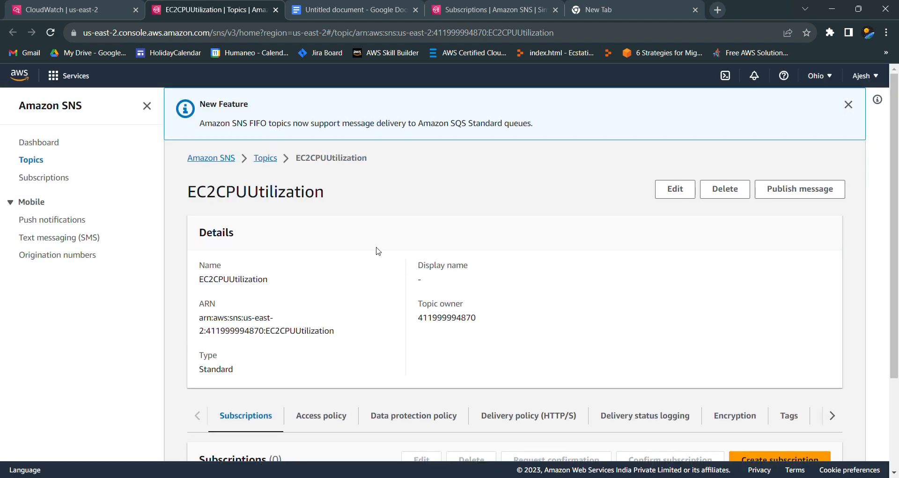
scroll(373, 251, "down", 3)
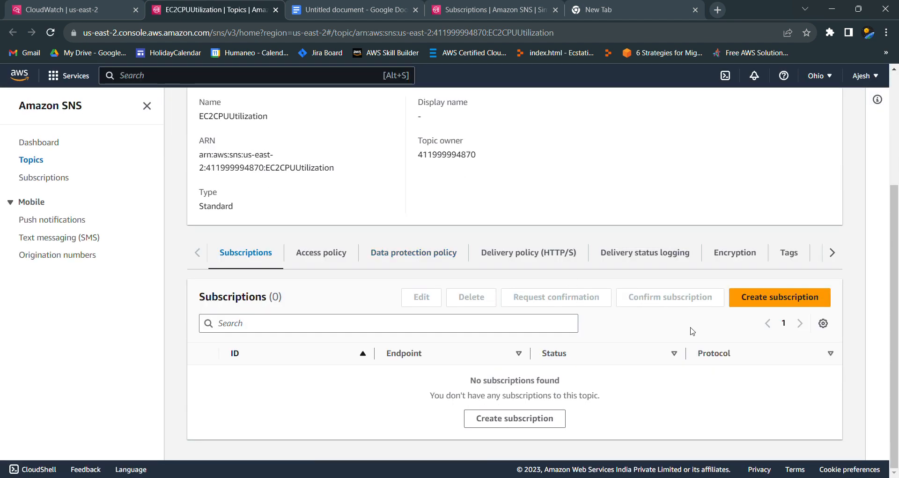
left_click(761, 300)
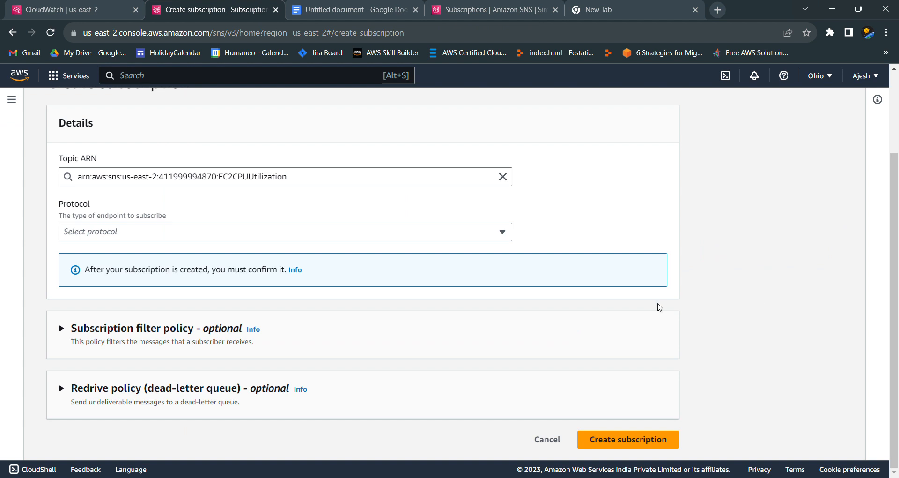
Step: Create the topic's subscription with the Email protocol and the recipient's email address as endpoint
left_click(347, 234)
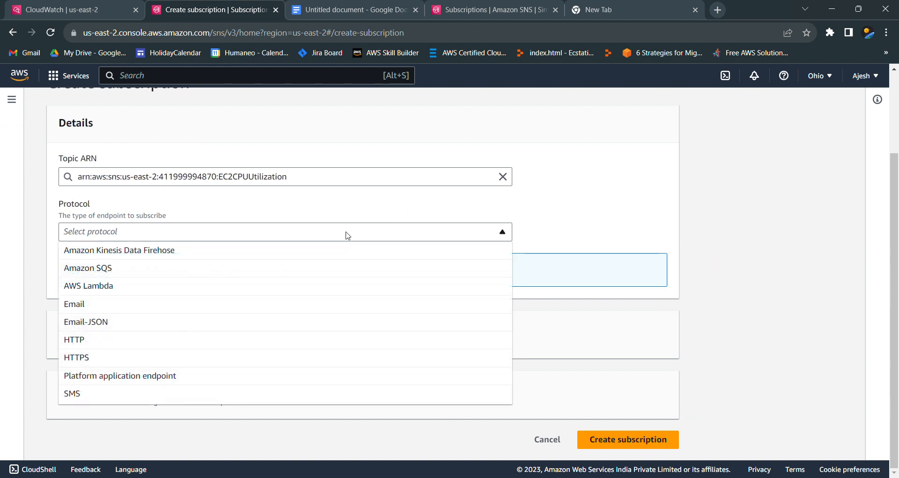
left_click(289, 302)
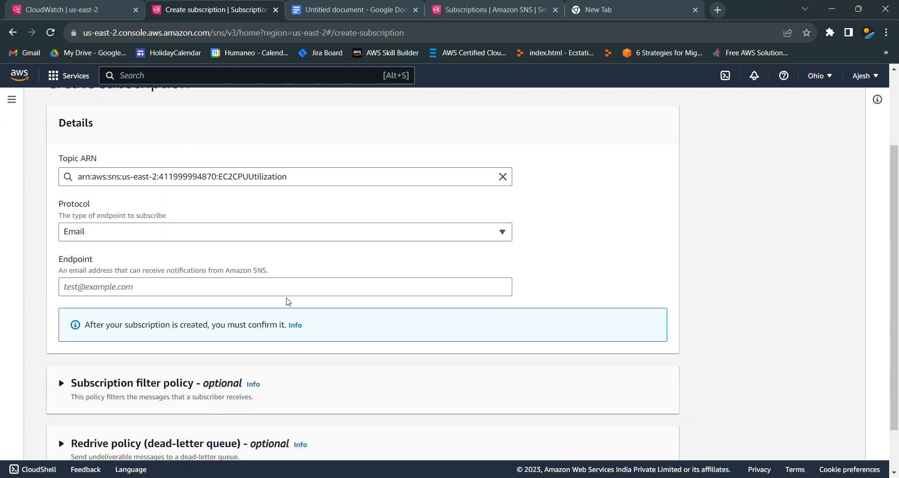
left_click(274, 293)
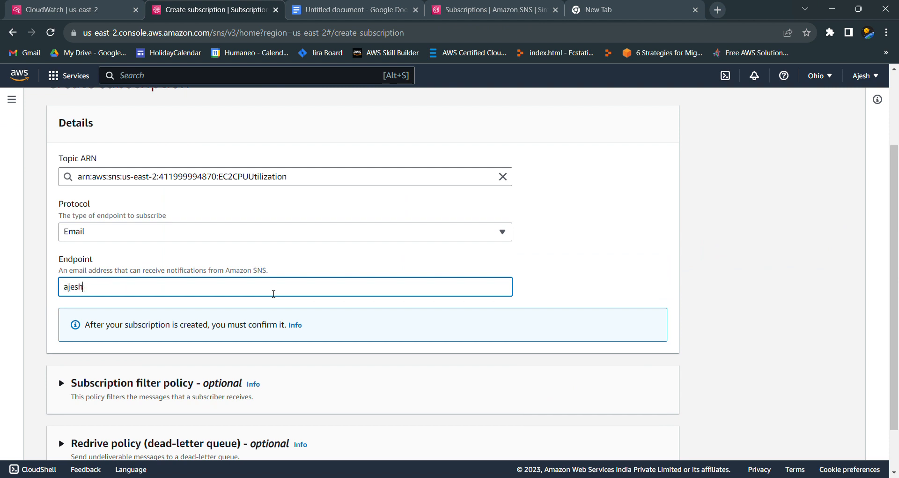
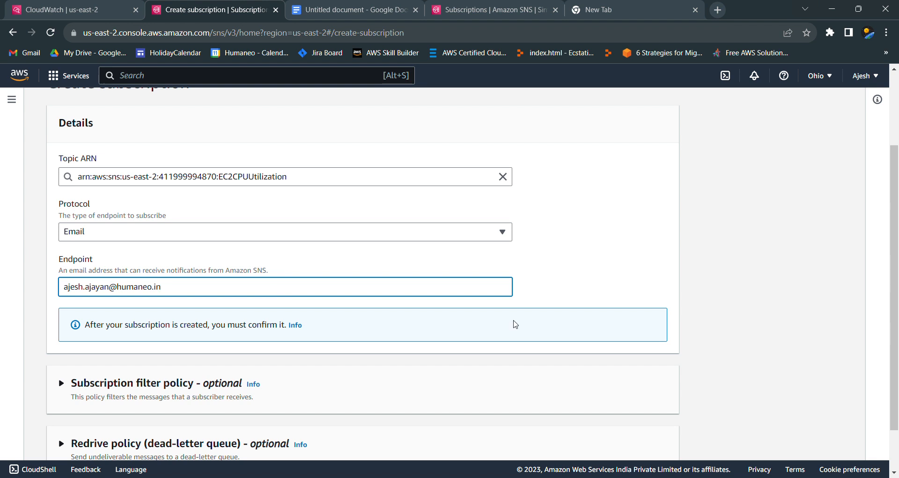
scroll(608, 269, "down", 1)
double_click(618, 439)
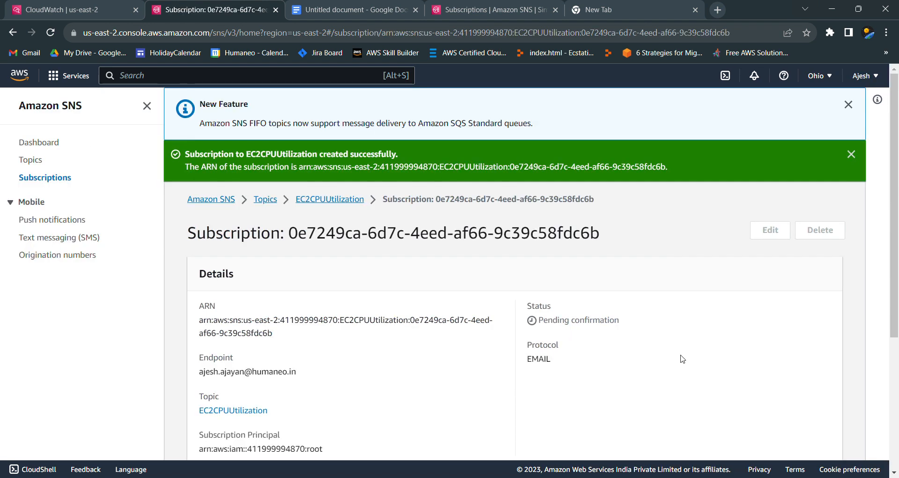
scroll(515, 299, "down", 5)
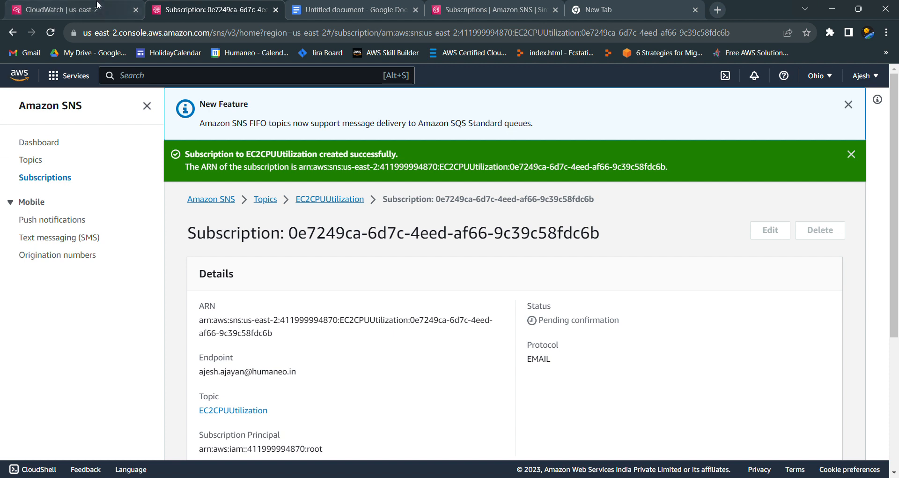
Step: Return to the CloudWatch alarm's action settings and reload them to recheck the notification topic's email endpoints
left_click(61, 9)
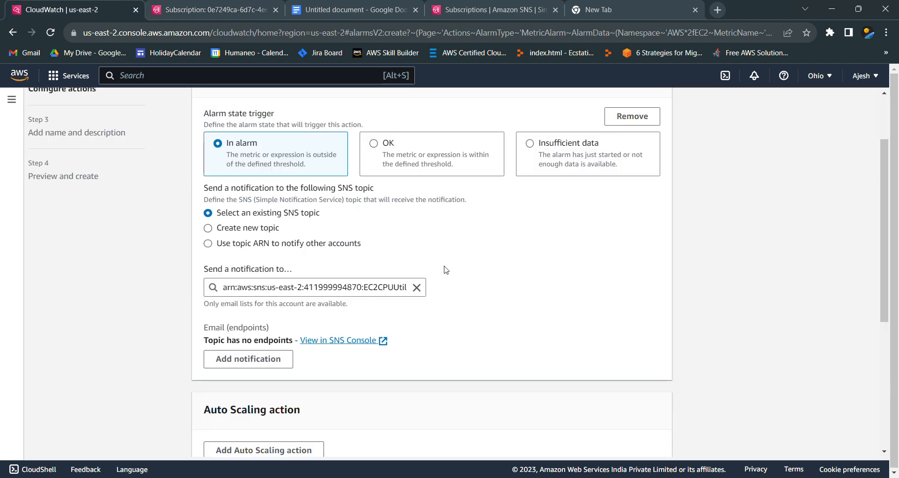
scroll(346, 206, "up", 2)
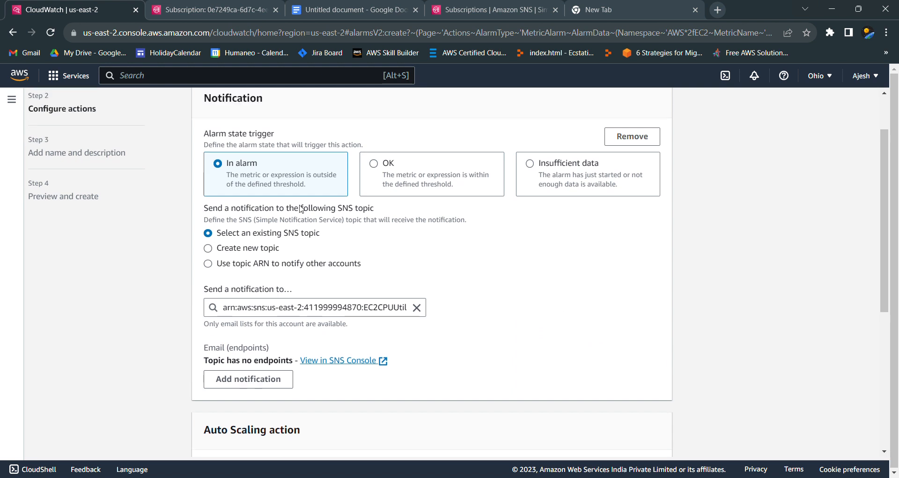
left_click(51, 32)
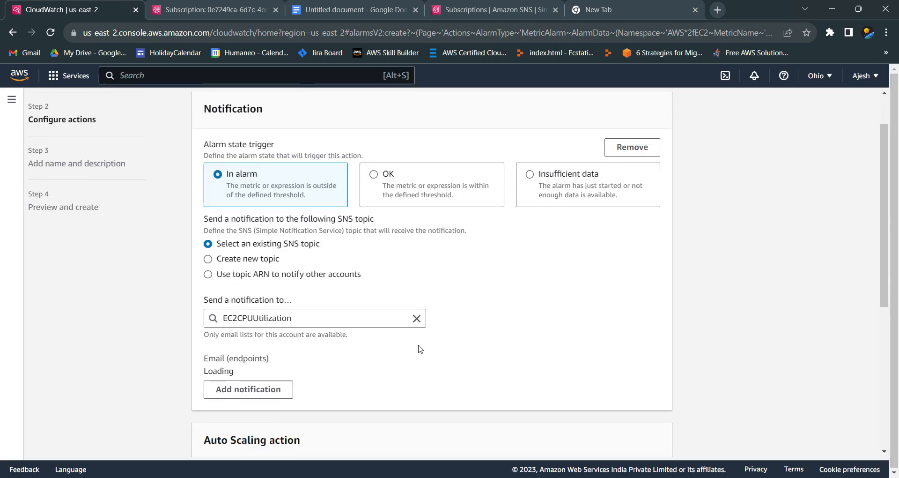
scroll(420, 349, "down", 5)
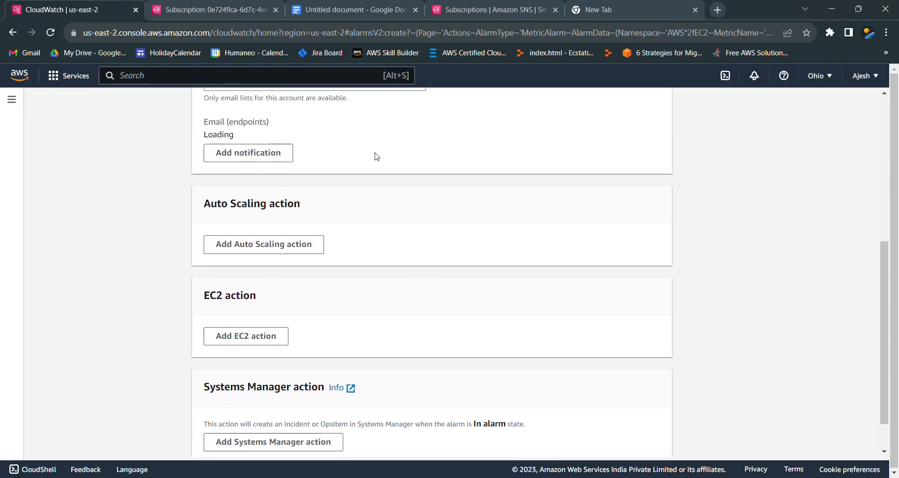
Step: Check the notification topic's email endpoint, accept the alarm's action settings and continue to its name and description
scroll(377, 156, "up", 2)
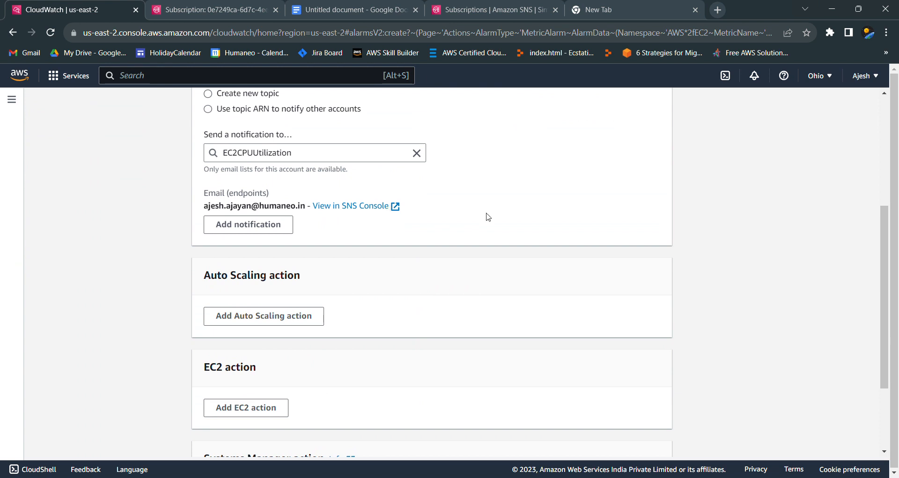
scroll(487, 215, "down", 3)
left_click(669, 442)
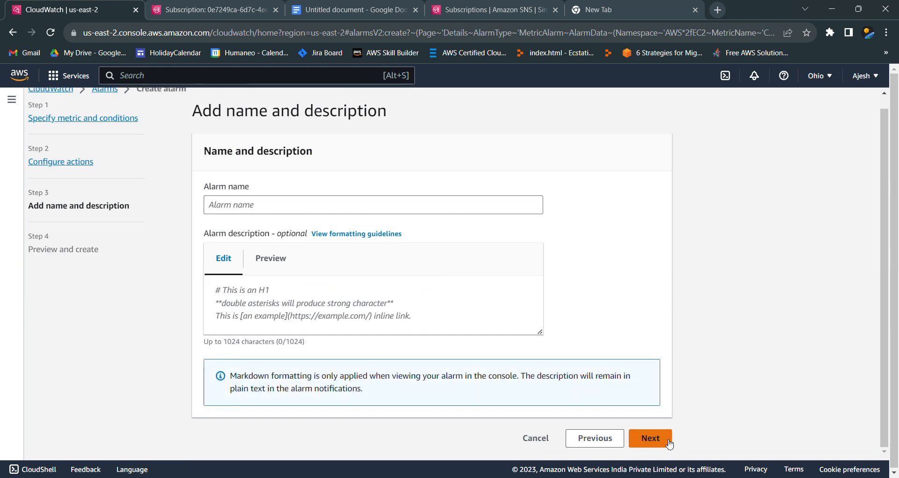
Step: Name the alarm CPU_Alarm, leave its description empty, and create it from the preview
left_click(355, 212)
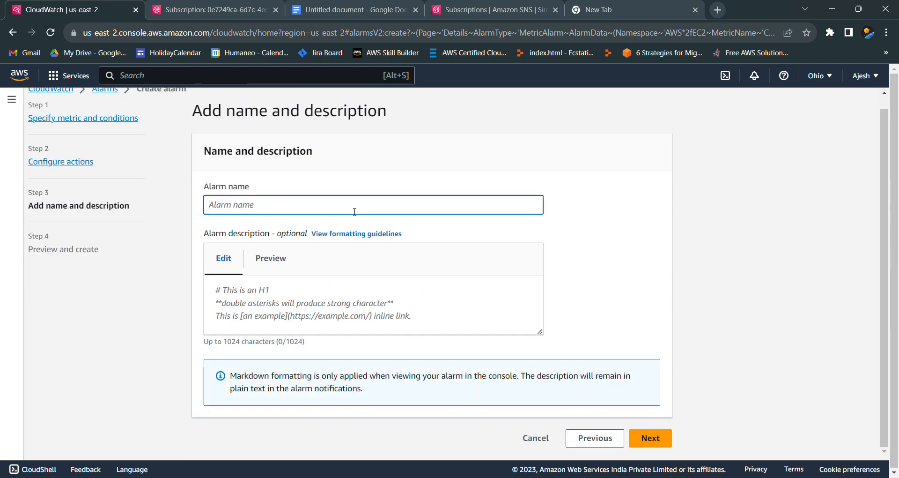
type("CPU")
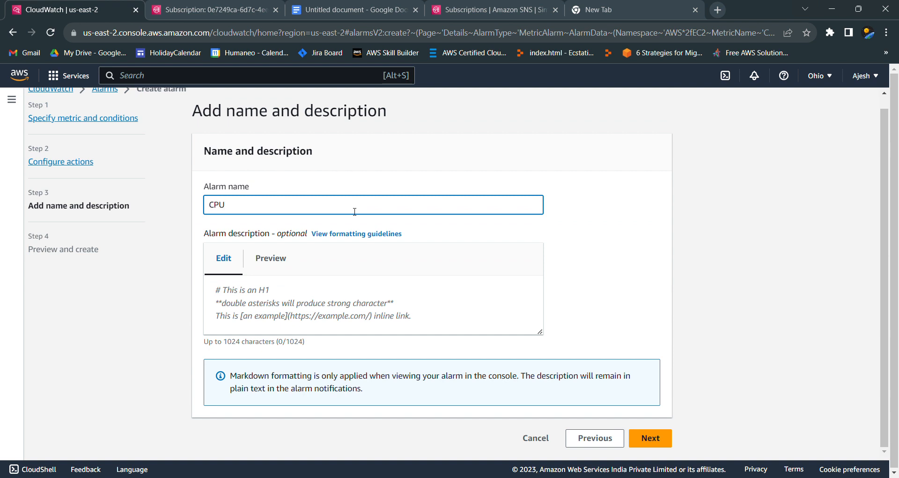
type("_Alarm")
left_click(664, 437)
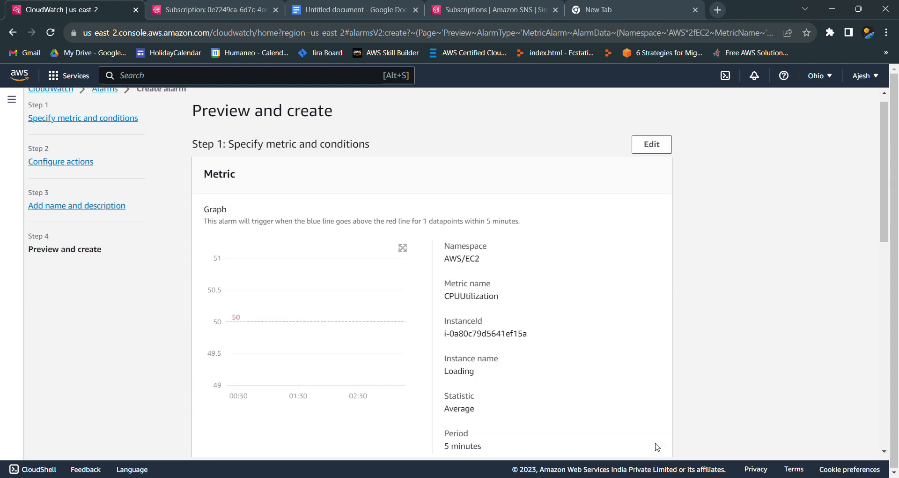
scroll(633, 261, "down", 15)
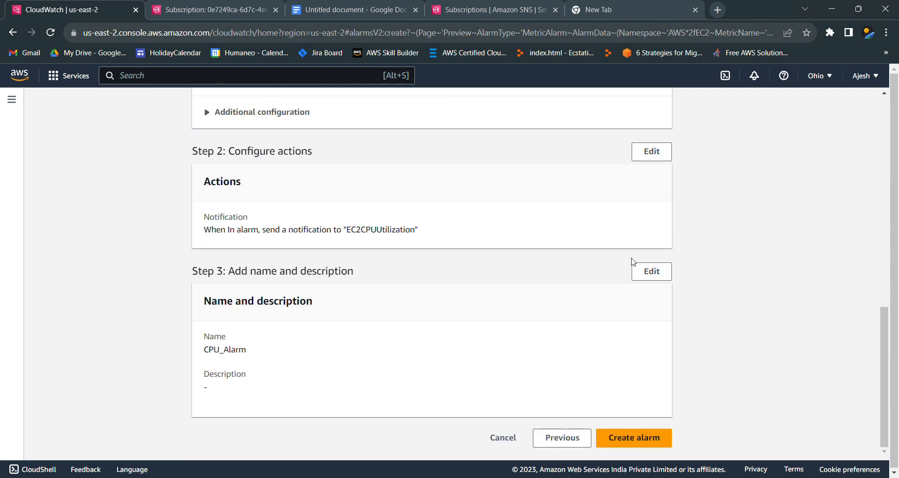
left_click(624, 442)
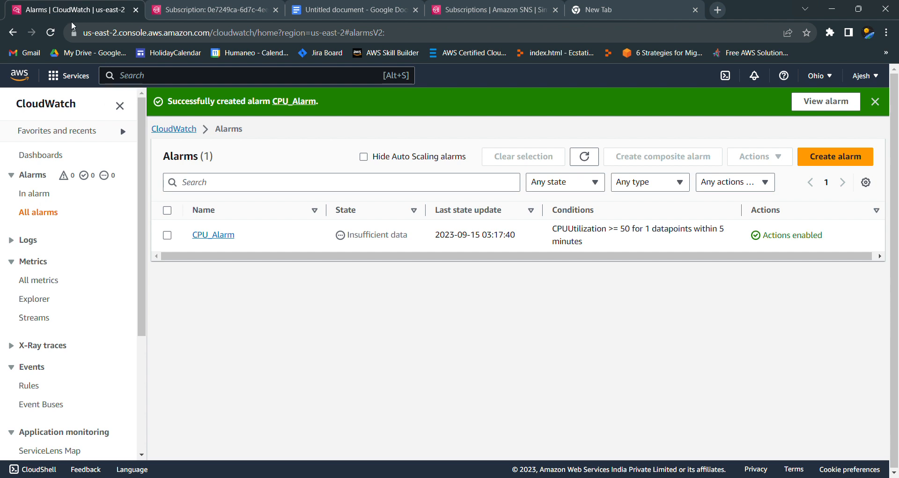
Step: Refresh the alarms list and check CPU_Alarm's state, comparing the alarms currently in alarm with all alarms
left_click(51, 34)
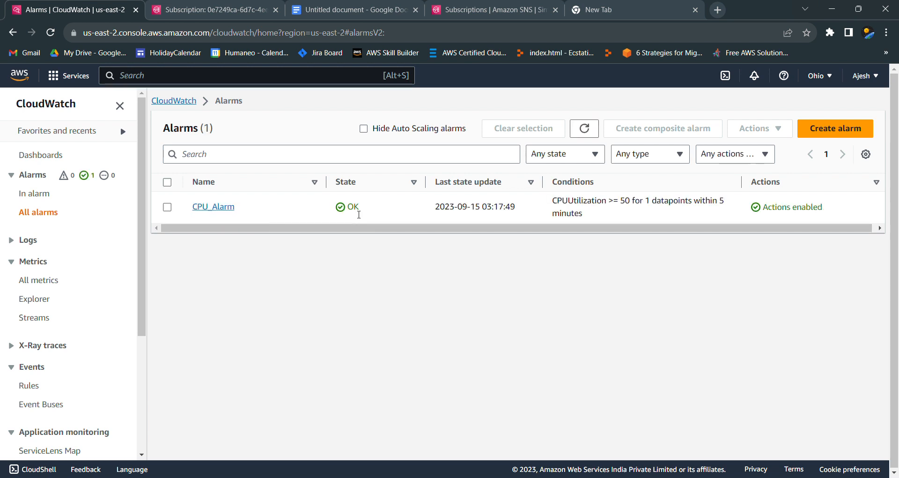
left_click(41, 196)
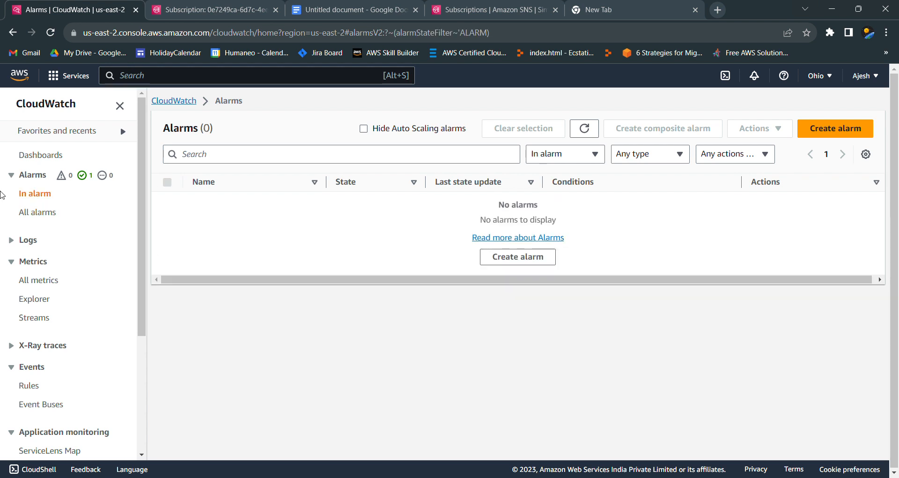
left_click(42, 215)
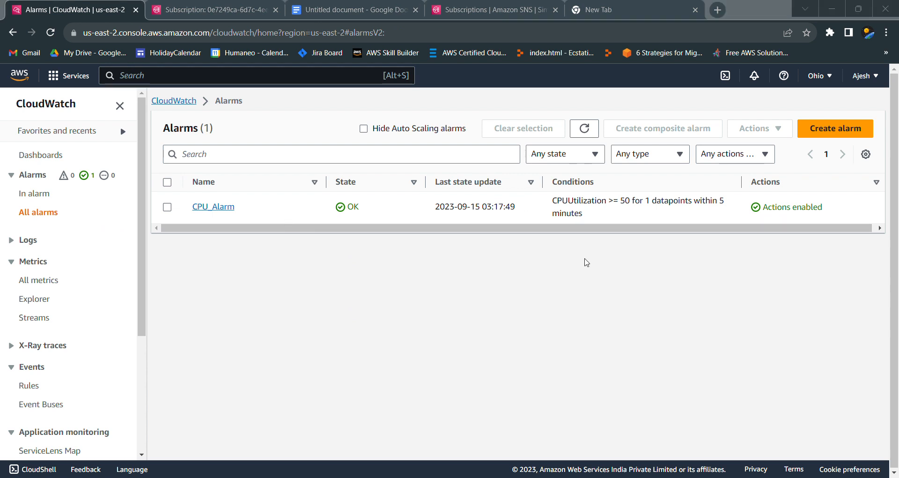
left_click(591, 379)
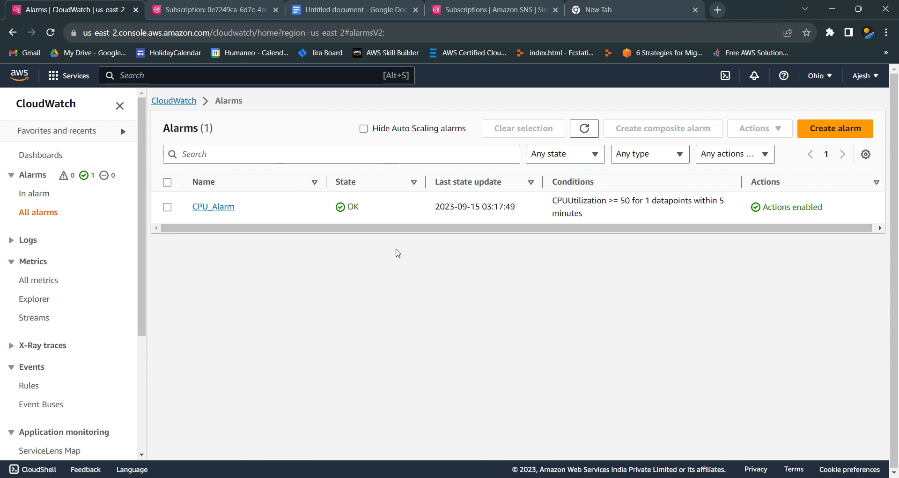
left_click(51, 33)
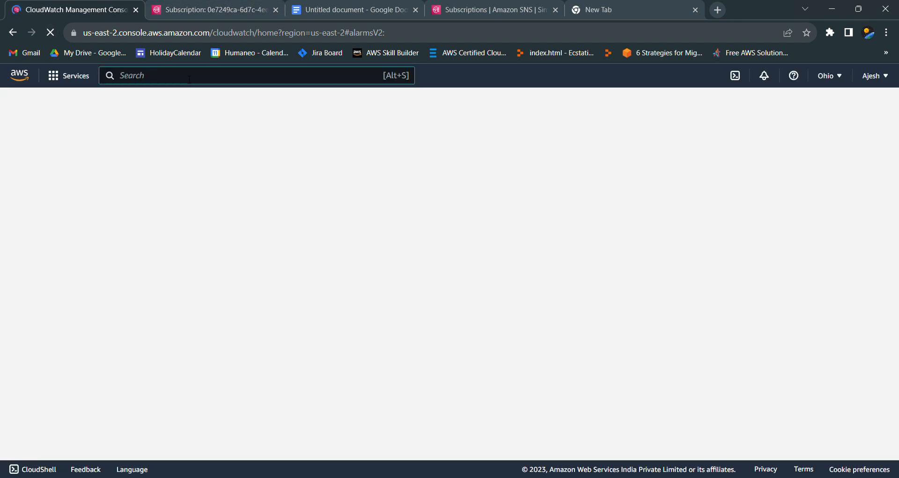
Step: Find the EC2 service and open the details of the running instance server1
left_click(189, 79)
type("Ec2")
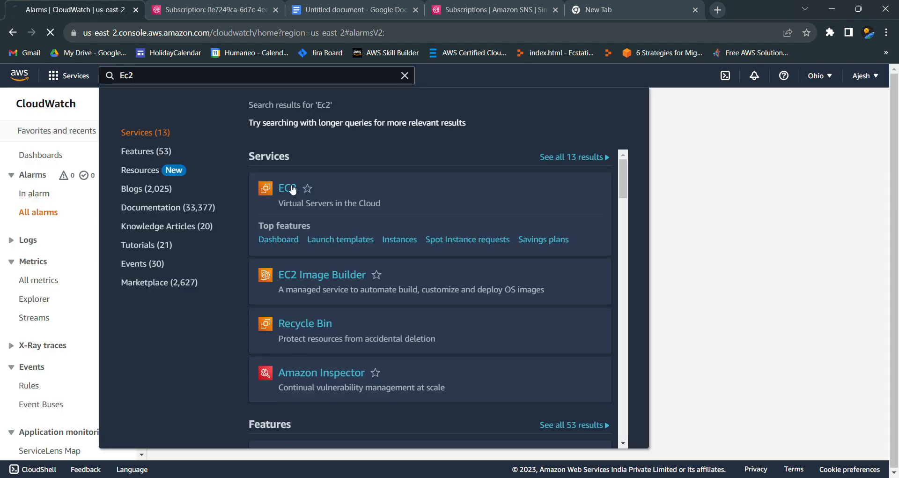
left_click(287, 188)
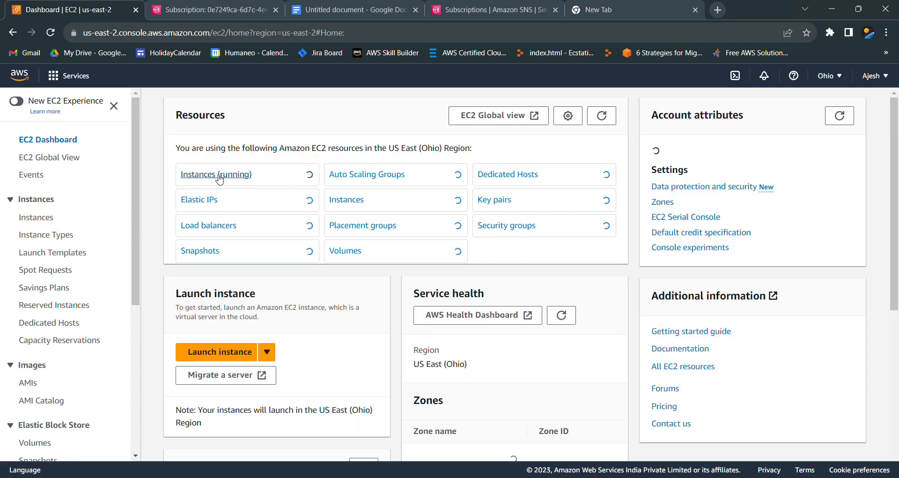
left_click(218, 176)
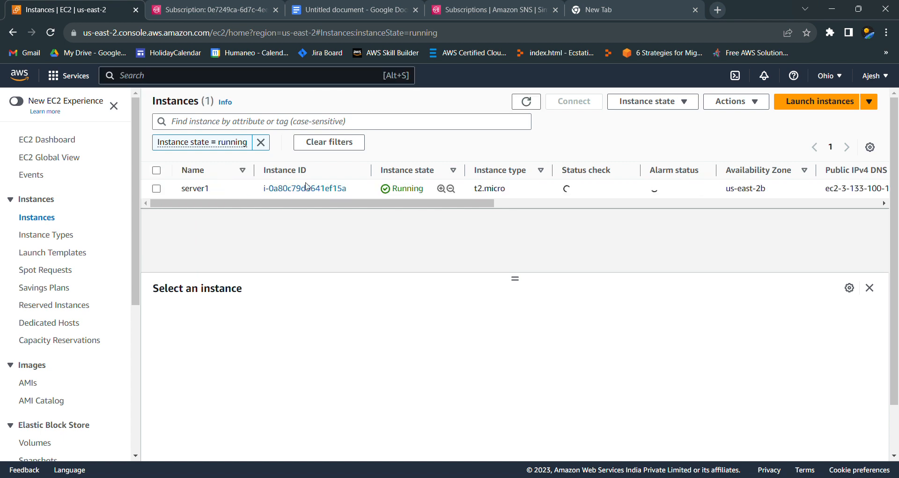
left_click(306, 187)
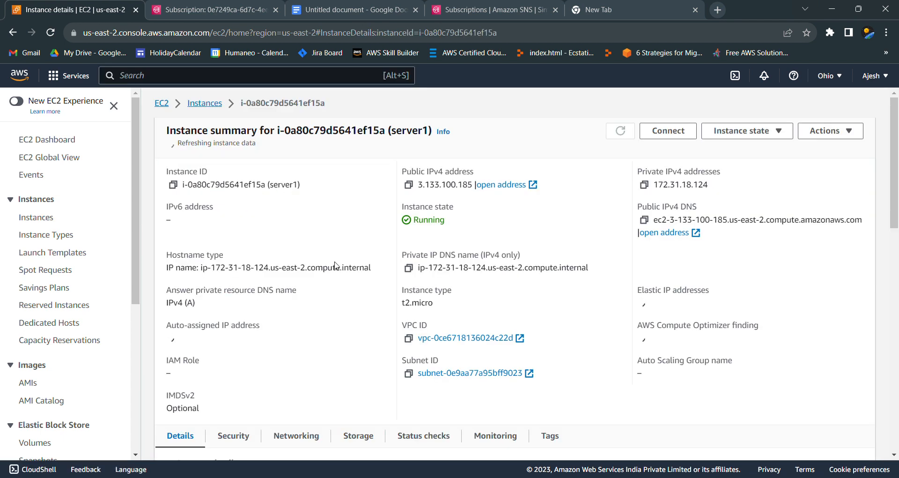
Step: Show server1's monitoring graphs and enlarge the CPU utilization (%) graph
scroll(336, 265, "down", 4)
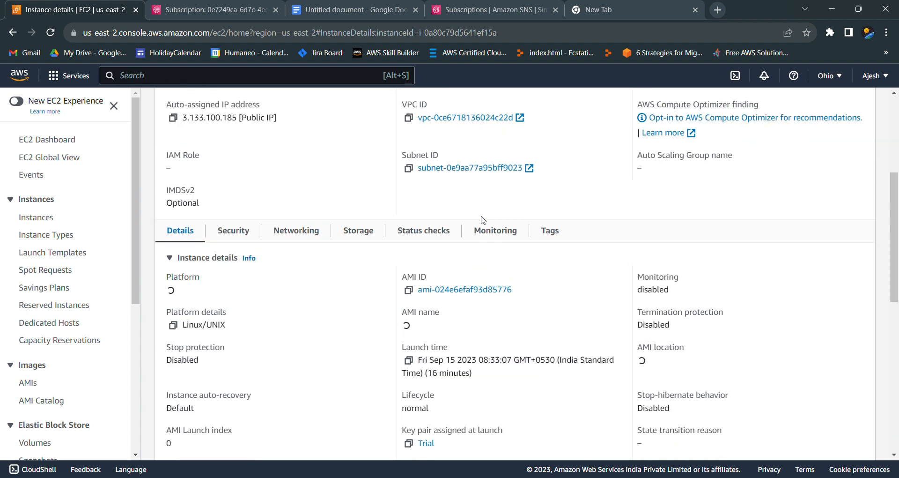
left_click_drag(482, 220, 488, 230)
left_click(488, 230)
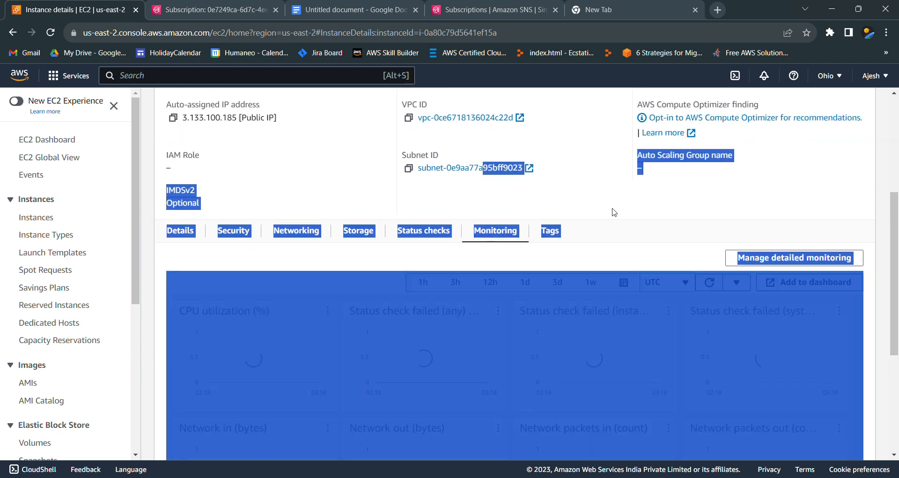
left_click(650, 206)
scroll(523, 345, "down", 2)
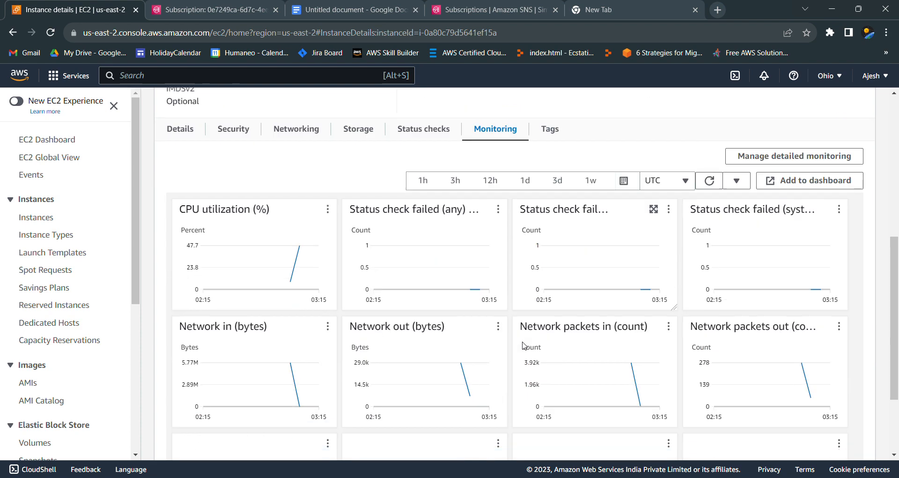
scroll(524, 345, "down", 1)
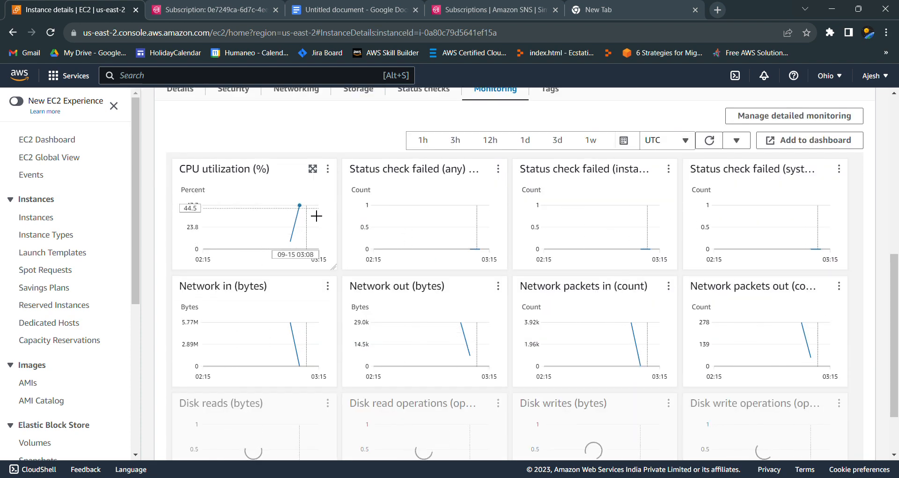
left_click(311, 171)
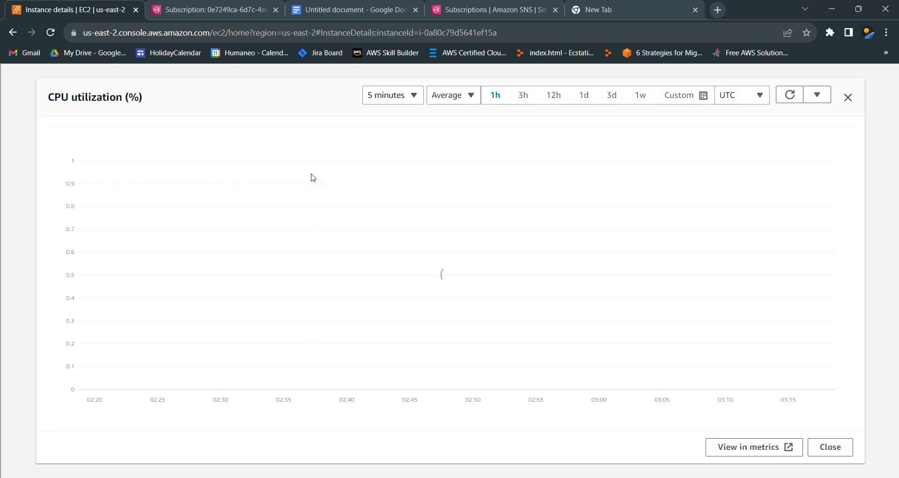